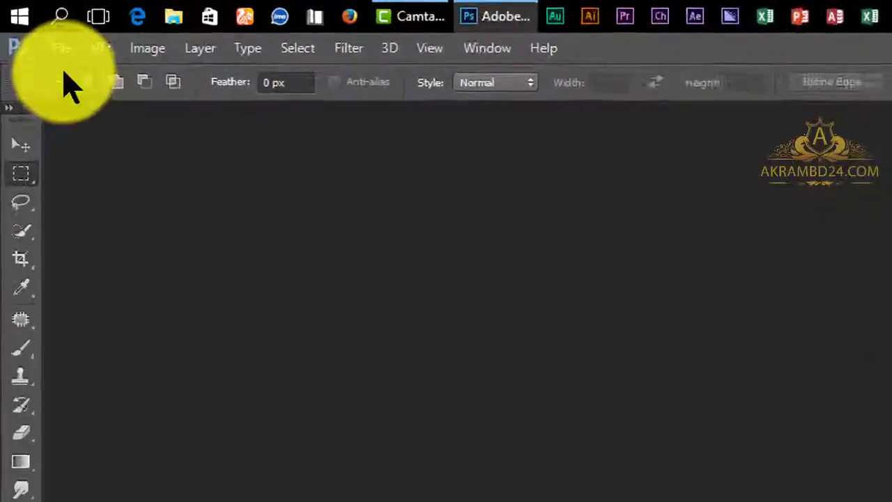
Create a new white RGB document 640 pixels wide and 1136 pixels high at 72 pixels/inch
{"action": "left_click", "coordinate": [62, 47]}
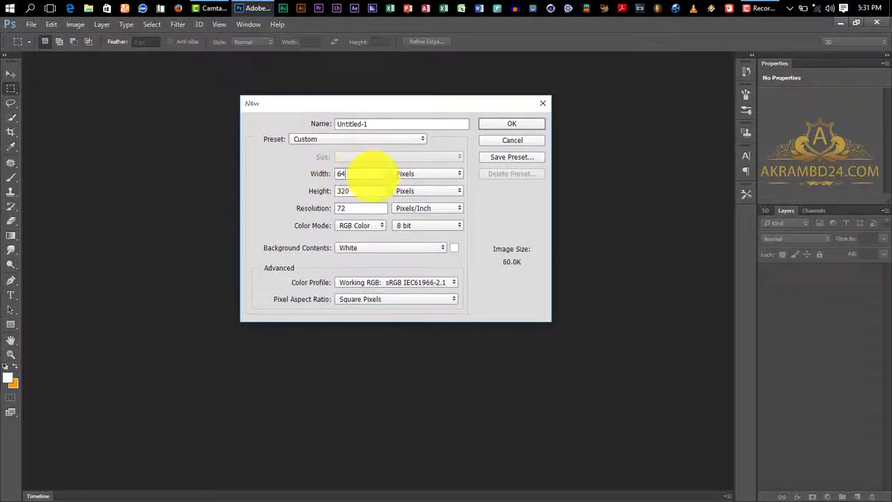
{"action": "type", "text": "0"}
{"action": "left_click_drag", "start_coordinate": [369, 191], "coordinate": [334, 192]}
{"action": "type", "text": "1136"}
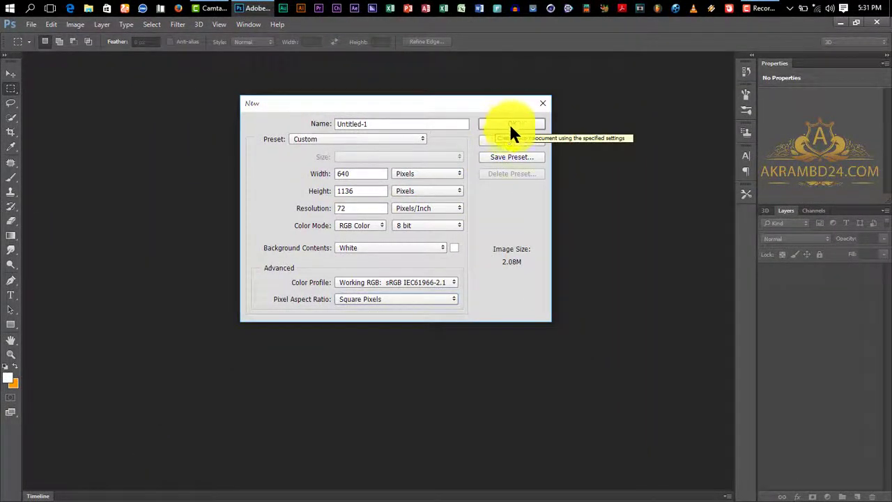
{"action": "left_click", "coordinate": [516, 126]}
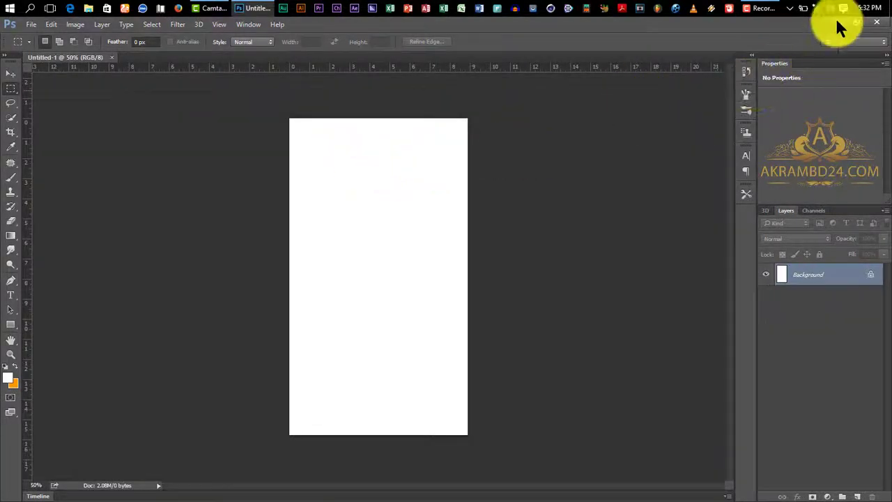
Place the bird photo Rkediting (31) from the computer's files so it covers the canvas, and rasterize its layer
{"action": "left_click", "coordinate": [838, 22]}
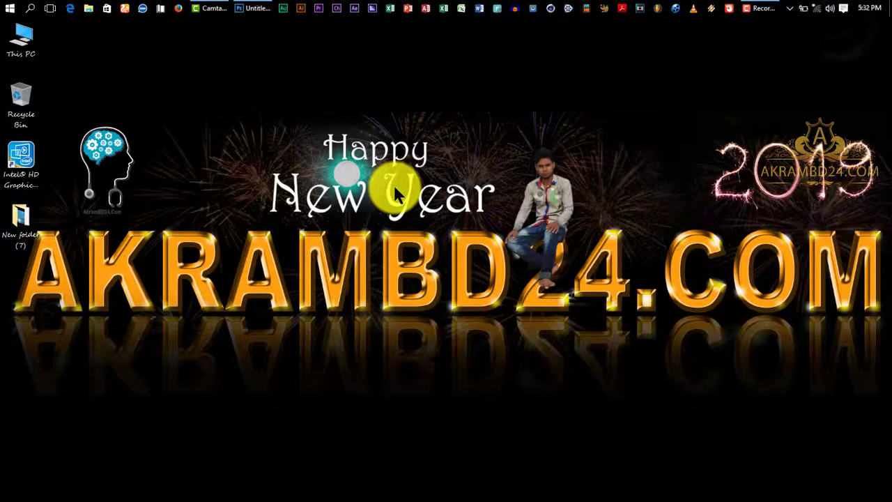
{"action": "double_click", "coordinate": [24, 41]}
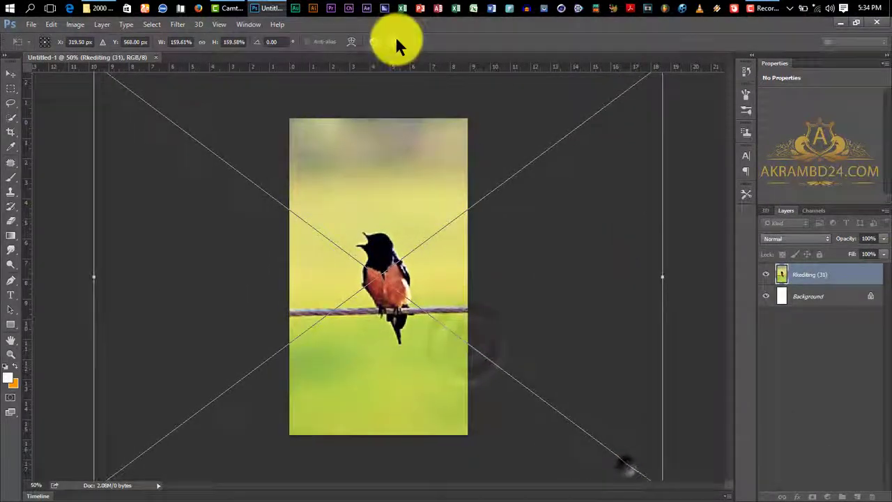
{"action": "left_click", "coordinate": [395, 40]}
{"action": "right_click", "coordinate": [803, 277]}
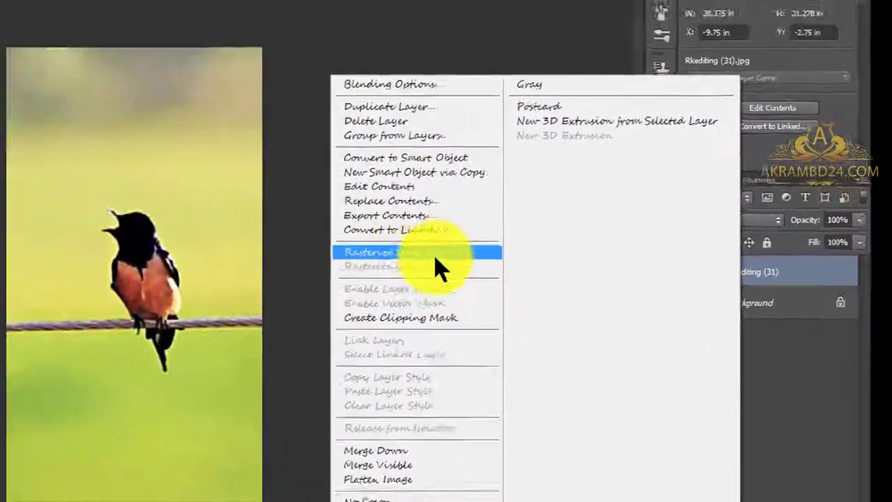
{"action": "left_click", "coordinate": [436, 257]}
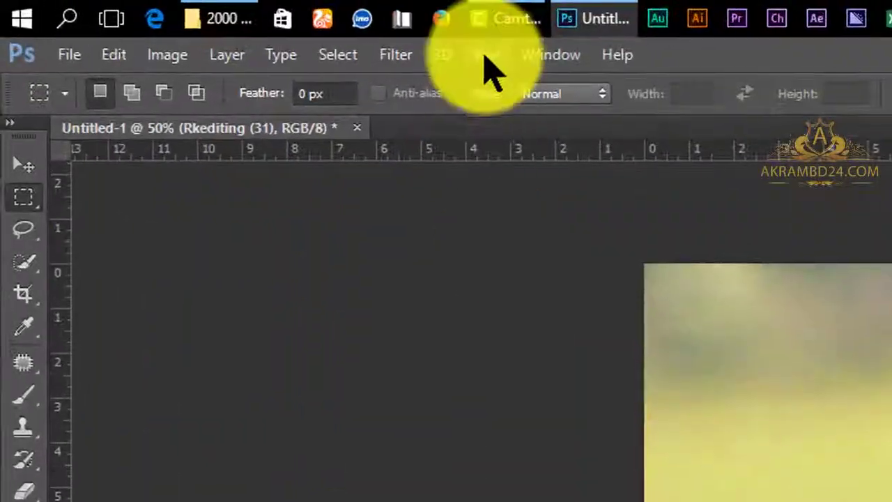
Apply a Gaussian Blur to the bird photo layer, softening the image moderately
{"action": "left_click", "coordinate": [177, 25]}
{"action": "mouse_move", "coordinate": [279, 351]}
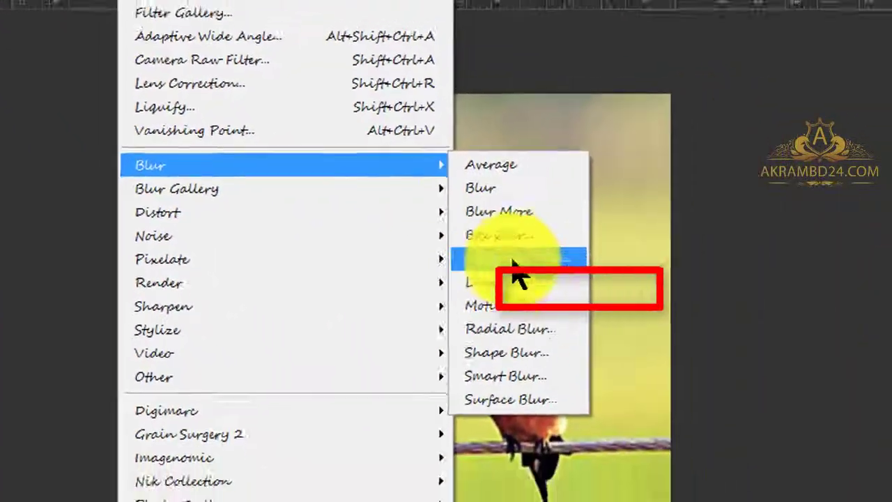
{"action": "left_click", "coordinate": [513, 262]}
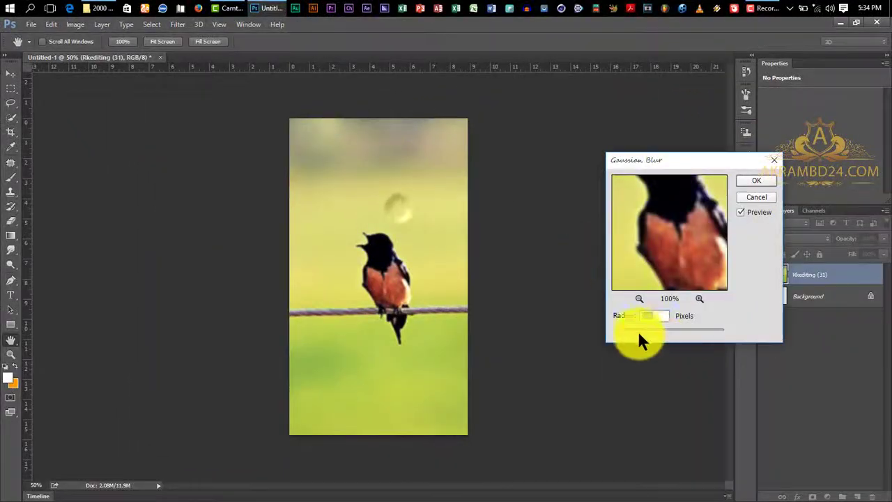
{"action": "mouse_move", "coordinate": [637, 329]}
{"action": "left_mouse_down"}
{"action": "mouse_move", "coordinate": [658, 332]}
{"action": "mouse_move", "coordinate": [651, 329]}
{"action": "left_mouse_up"}
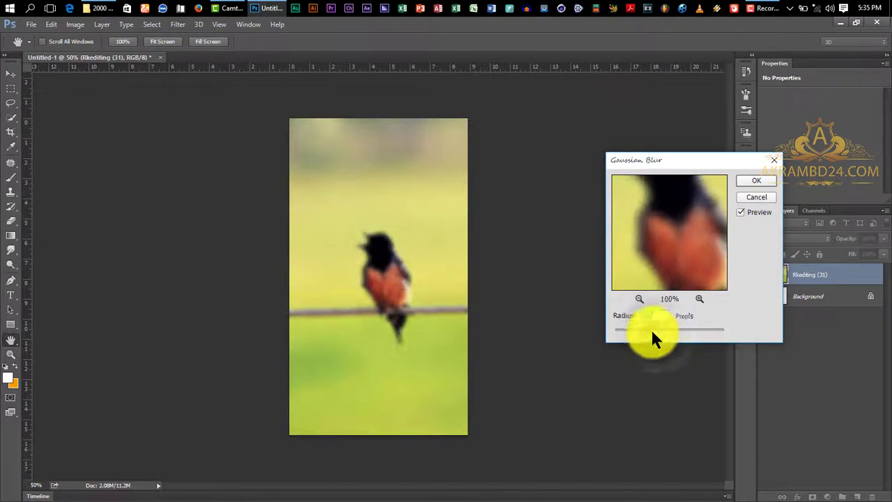
{"action": "left_click", "coordinate": [757, 181]}
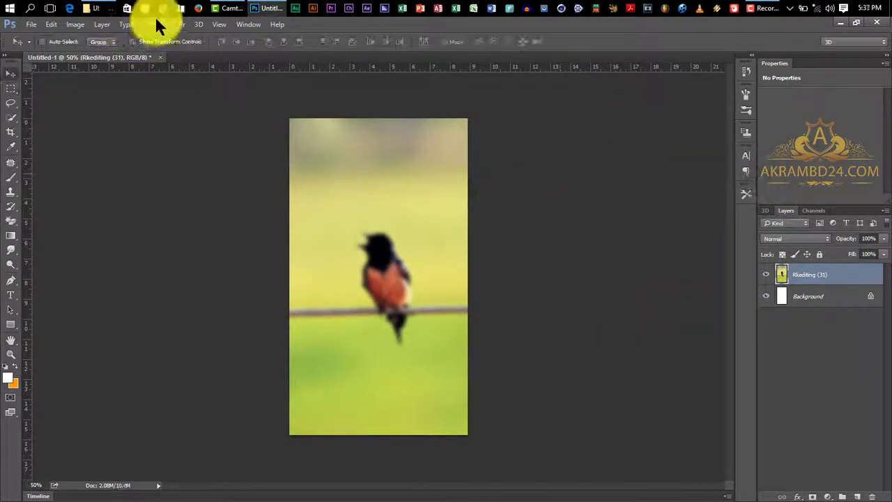
Place the Top bar status bar image from the UI folder and move it flush with the canvas's upper edge
{"action": "left_click", "coordinate": [86, 8]}
{"action": "left_click_drag", "start_coordinate": [237, 173], "coordinate": [487, 430]}
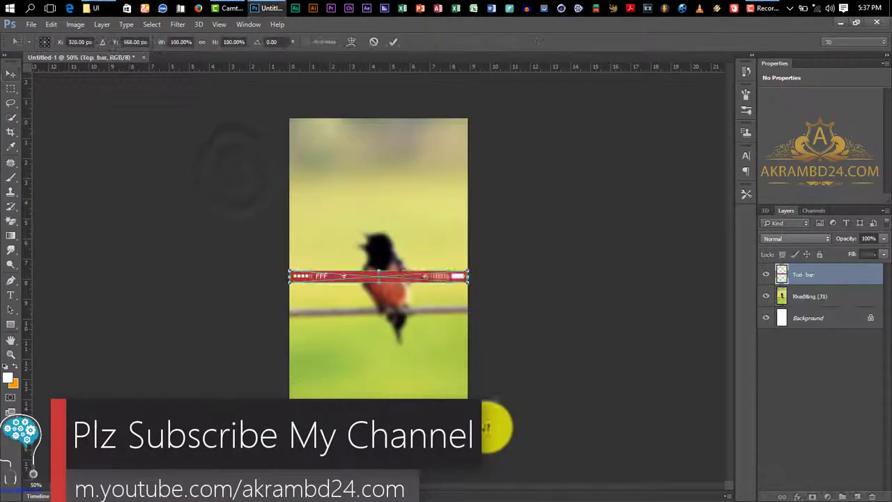
{"action": "left_click_drag", "start_coordinate": [439, 277], "coordinate": [439, 125]}
{"action": "key", "text": "Return"}
{"action": "left_click", "coordinate": [797, 354]}
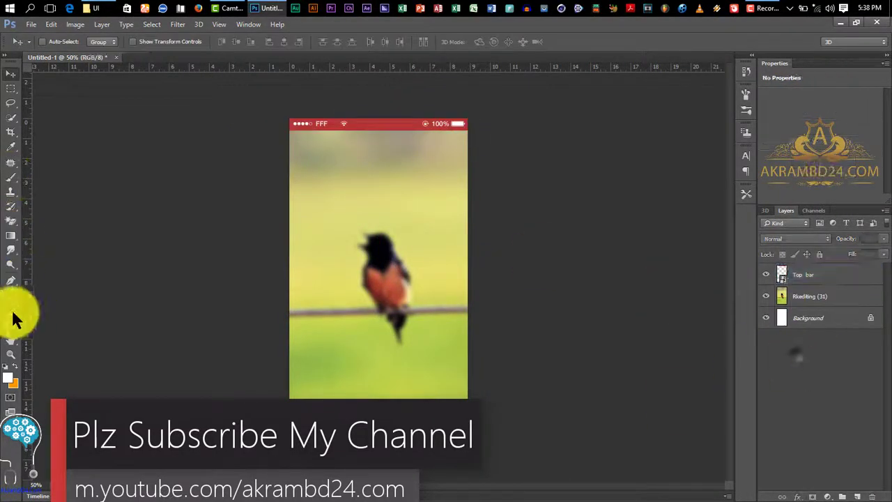
Draw a rectangle about 642 by 190 px directly below the status bar, with a cyan fill and no stroke
{"action": "right_click", "coordinate": [12, 323]}
{"action": "left_click", "coordinate": [82, 322]}
{"action": "left_click_drag", "start_coordinate": [288, 131], "coordinate": [468, 185]}
{"action": "left_click", "coordinate": [770, 131]}
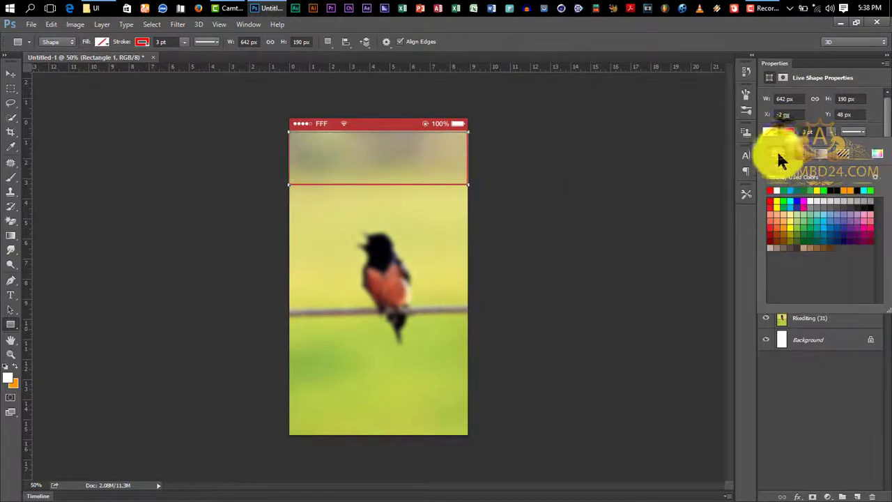
{"action": "left_click", "coordinate": [793, 200]}
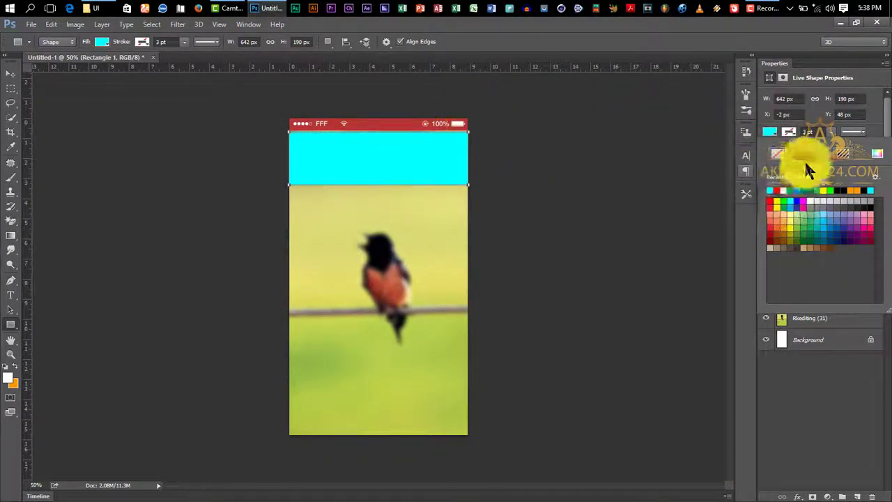
{"action": "left_click", "coordinate": [812, 375]}
Recolour the header rectangle with the red sampled from the status bar
{"action": "double_click", "coordinate": [782, 275]}
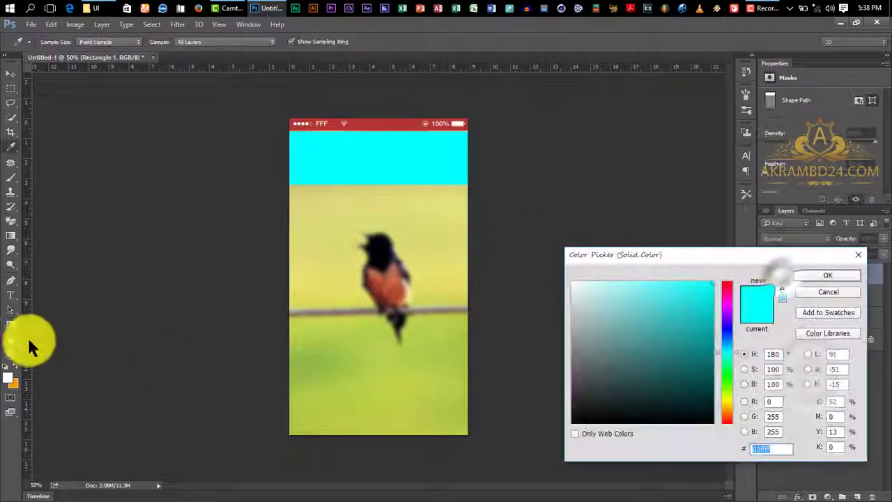
{"action": "left_click", "coordinate": [377, 123]}
{"action": "left_click", "coordinate": [843, 276]}
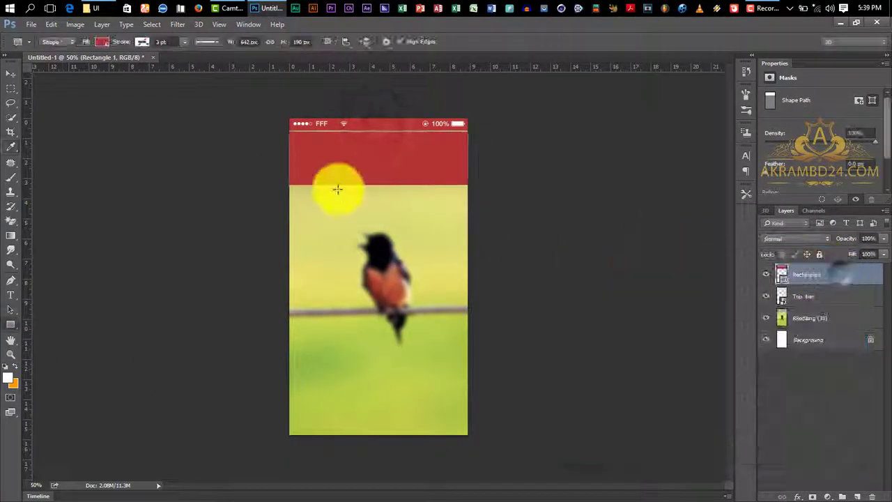
{"action": "left_click", "coordinate": [9, 74]}
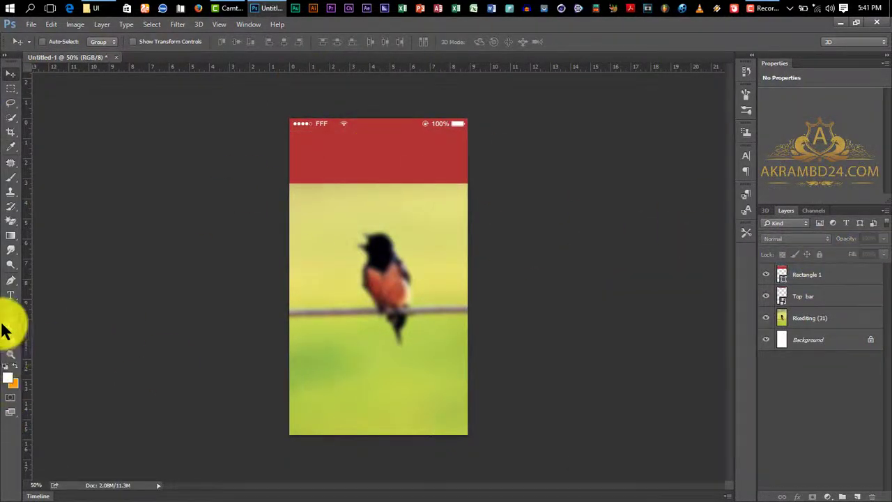
Create a rectangle shape with exact dimensions of 640 by 1136 px
{"action": "left_click", "coordinate": [11, 324]}
{"action": "left_click", "coordinate": [299, 225]}
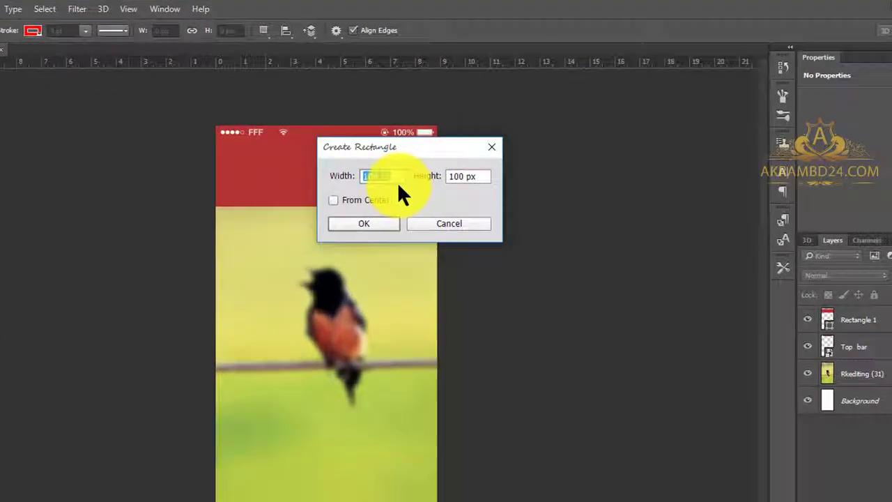
{"action": "type", "text": "640"}
{"action": "left_click_drag", "start_coordinate": [503, 159], "coordinate": [468, 159]}
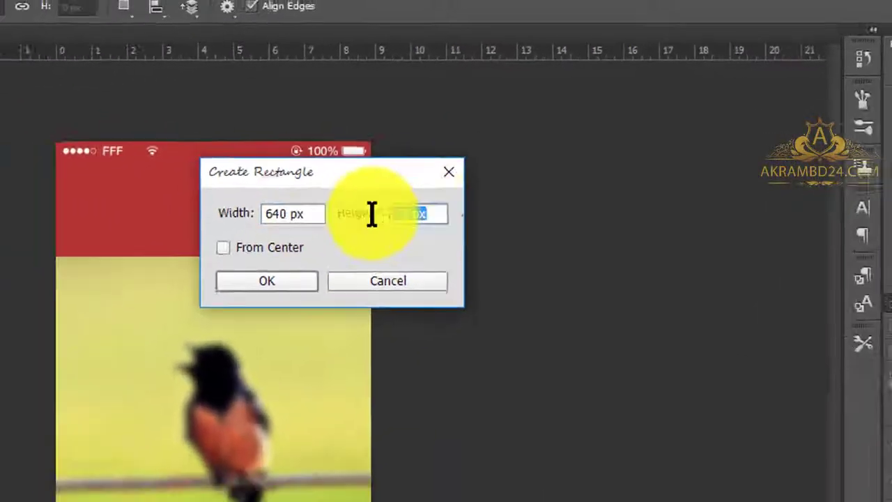
{"action": "type", "text": "1136"}
{"action": "left_click", "coordinate": [413, 197]}
Give the new rectangle a white fill and no stroke, and position it at X 0 px, Y 0 px
{"action": "left_click", "coordinate": [773, 131]}
{"action": "left_click", "coordinate": [782, 194]}
{"action": "left_click", "coordinate": [788, 129]}
{"action": "left_click", "coordinate": [772, 152]}
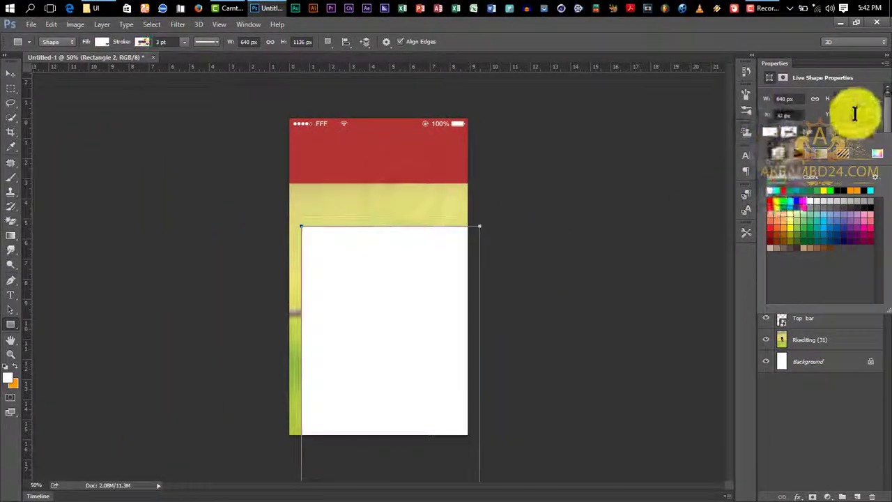
{"action": "mouse_move", "coordinate": [858, 113]}
{"action": "left_mouse_down"}
{"action": "mouse_move", "coordinate": [798, 129]}
{"action": "mouse_move", "coordinate": [793, 149]}
{"action": "left_mouse_up"}
{"action": "type", "text": "0px0px0px0px"}
{"action": "key", "text": "Return"}
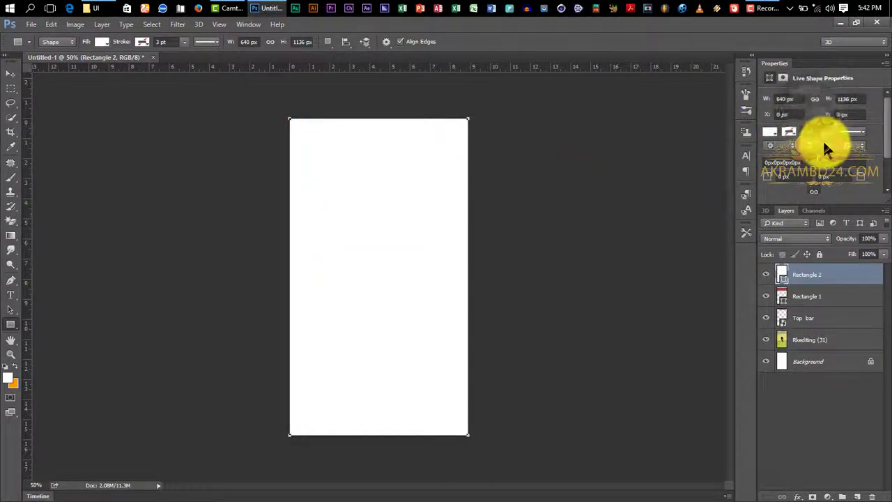
Resize the white rectangle to 600 px wide and 1096 px high
{"action": "left_click_drag", "start_coordinate": [799, 99], "coordinate": [772, 102]}
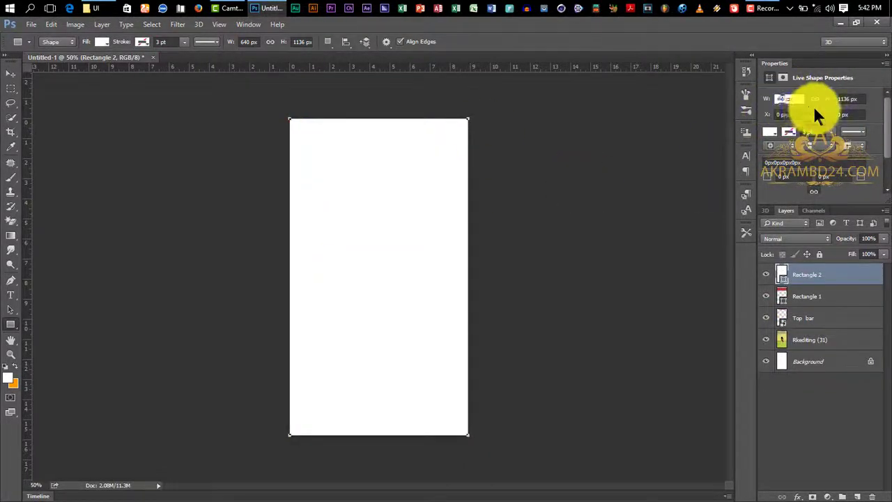
{"action": "type", "text": "600"}
{"action": "key", "text": "Return"}
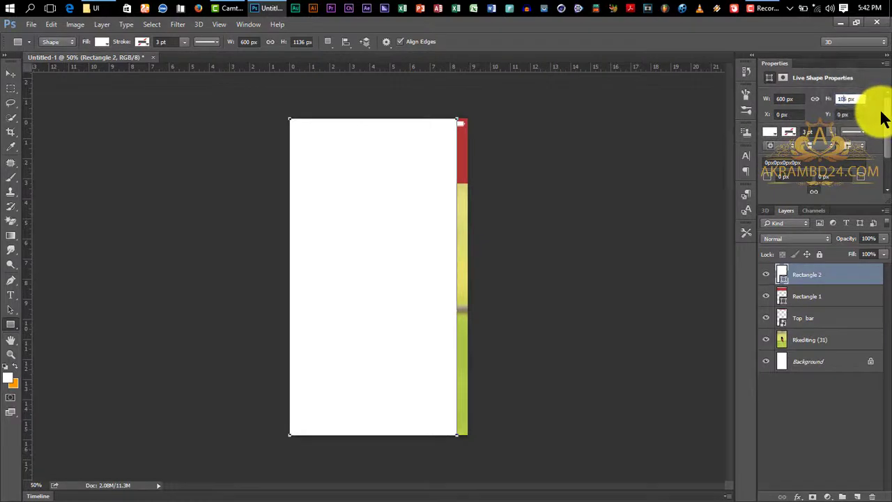
{"action": "type", "text": "96"}
{"action": "key", "text": "Return"}
Align the white rectangle with the bird photo layer on both their vertical and horizontal centers
{"action": "left_click", "coordinate": [826, 340], "text": "ctrl"}
{"action": "key", "text": "v"}
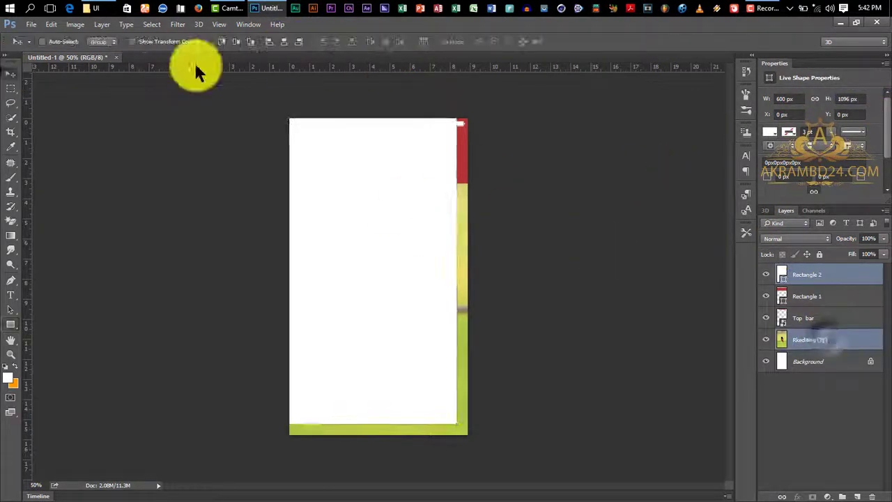
{"action": "left_click", "coordinate": [236, 42]}
{"action": "left_click", "coordinate": [283, 42]}
{"action": "left_click", "coordinate": [812, 402]}
Switch the ruler units to pixels
{"action": "scroll", "coordinate": [415, 239], "scroll_direction": "up", "scroll_amount": 3}
{"action": "right_click", "coordinate": [384, 67]}
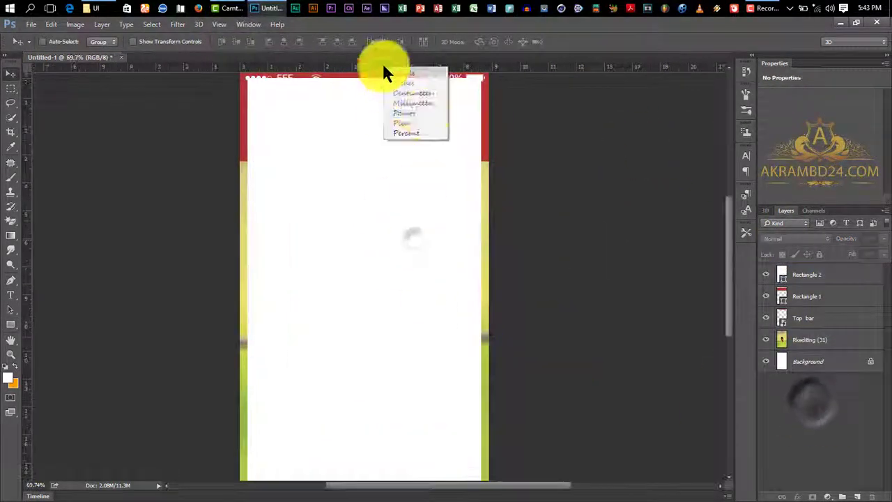
{"action": "left_click", "coordinate": [405, 74]}
Place guides along all four edges of the white rectangle, and delete the rectangle's layer
{"action": "left_click_drag", "start_coordinate": [361, 59], "coordinate": [200, 55]}
{"action": "left_click_drag", "start_coordinate": [215, 68], "coordinate": [238, 79]}
{"action": "scroll", "coordinate": [458, 130], "scroll_direction": "down", "scroll_amount": 2}
{"action": "left_click_drag", "start_coordinate": [28, 202], "coordinate": [281, 204]}
{"action": "left_click_drag", "start_coordinate": [516, 68], "coordinate": [496, 451]}
{"action": "left_click_drag", "start_coordinate": [28, 192], "coordinate": [475, 278]}
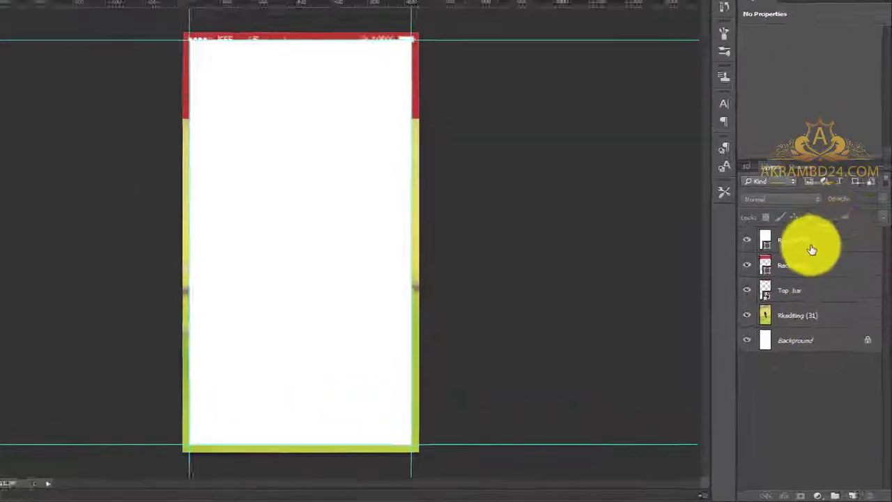
{"action": "left_click_drag", "start_coordinate": [823, 276], "coordinate": [858, 493]}
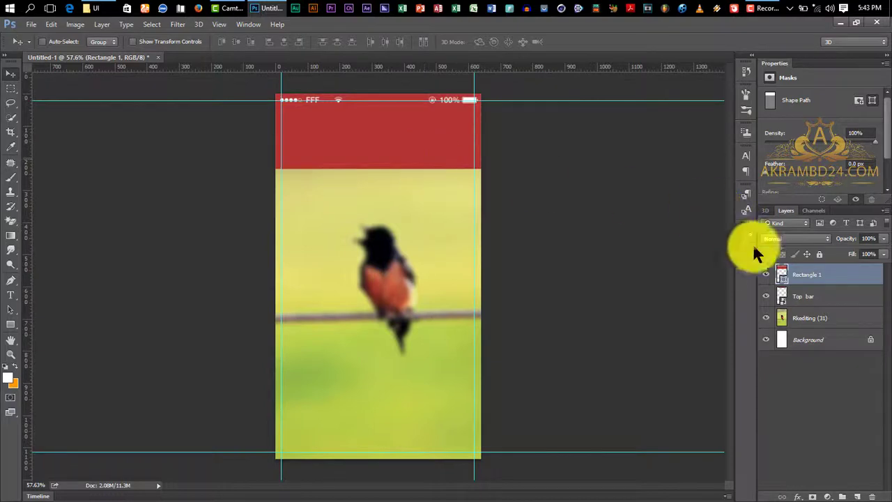
Change the unit of measurement for type in the Units & Rulers preferences
{"action": "left_click", "coordinate": [29, 20]}
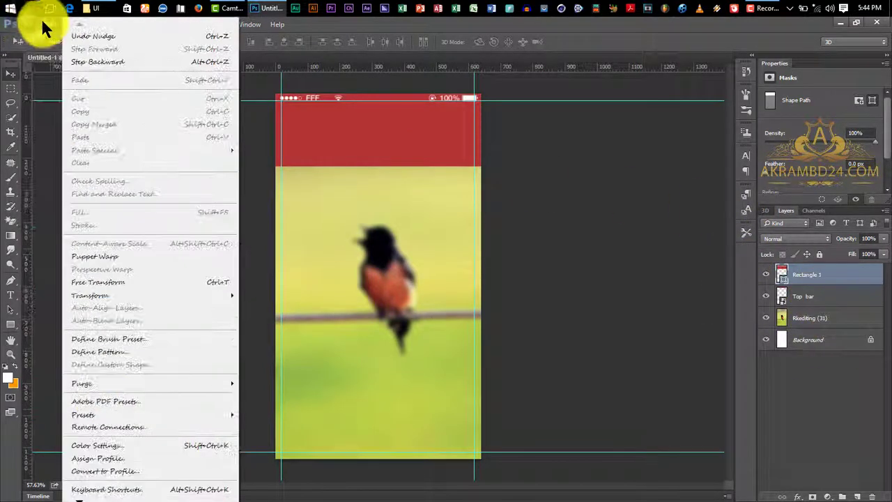
{"action": "mouse_move", "coordinate": [85, 500]}
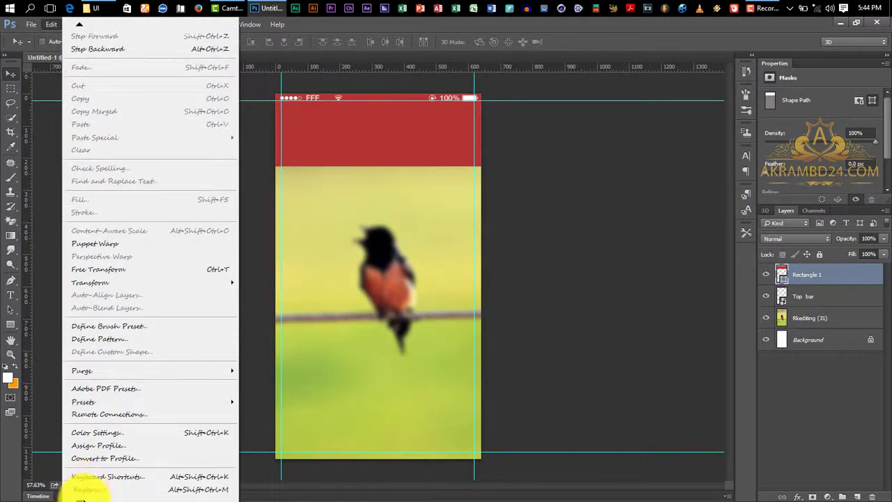
{"action": "mouse_move", "coordinate": [106, 479]}
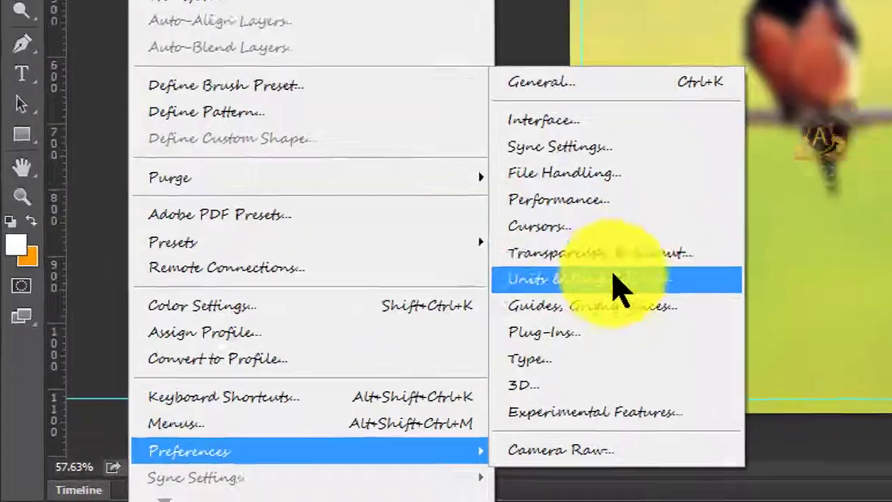
{"action": "left_click", "coordinate": [280, 394]}
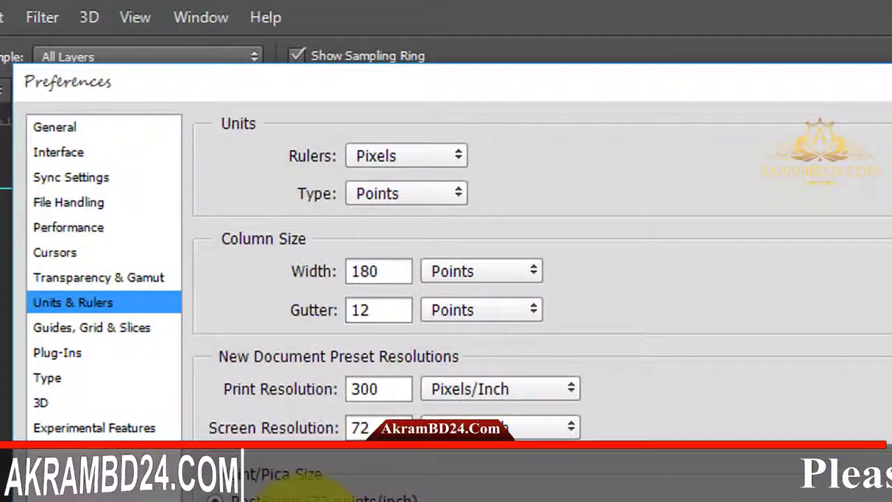
{"action": "left_click", "coordinate": [434, 199]}
{"action": "left_click", "coordinate": [376, 217]}
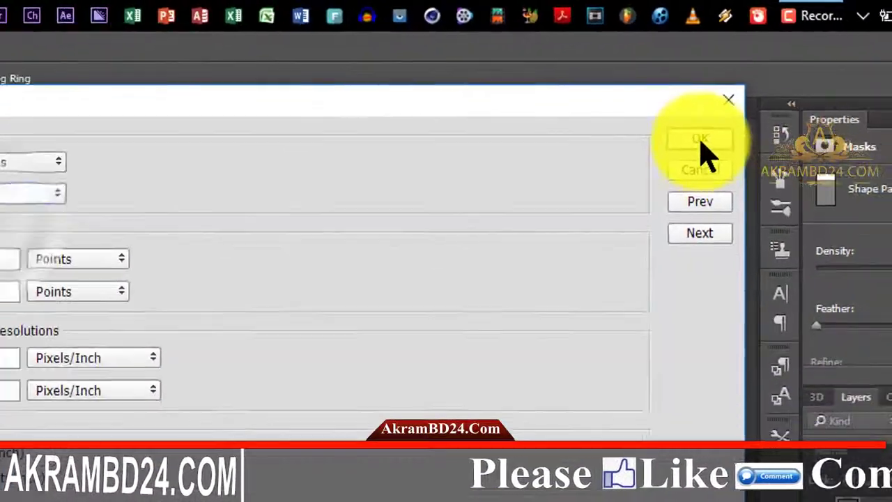
{"action": "left_click", "coordinate": [700, 139]}
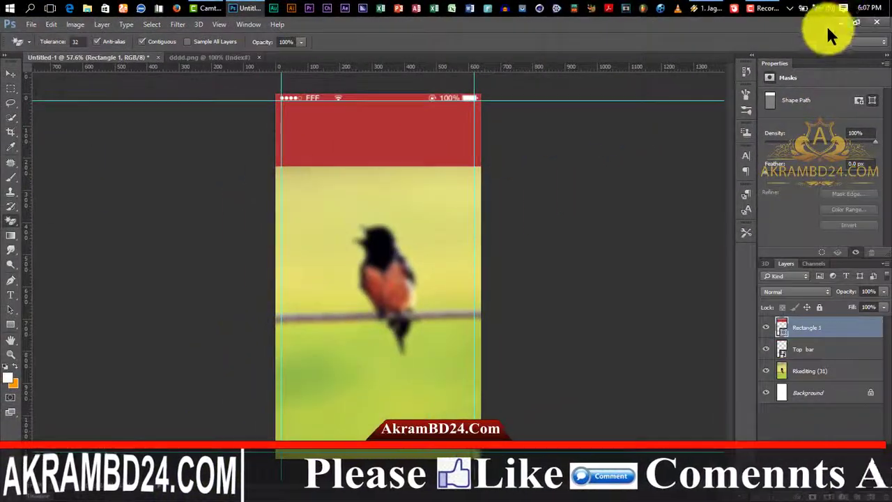
Place the secured-letter image from the desktop into the design and scale it down to 5.67% in width and height
{"action": "left_click", "coordinate": [838, 24]}
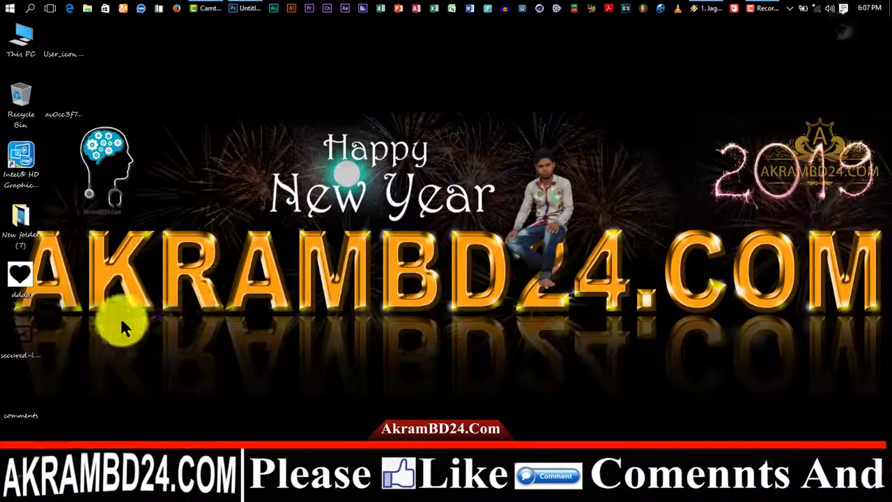
{"action": "left_click_drag", "start_coordinate": [207, 83], "coordinate": [451, 137]}
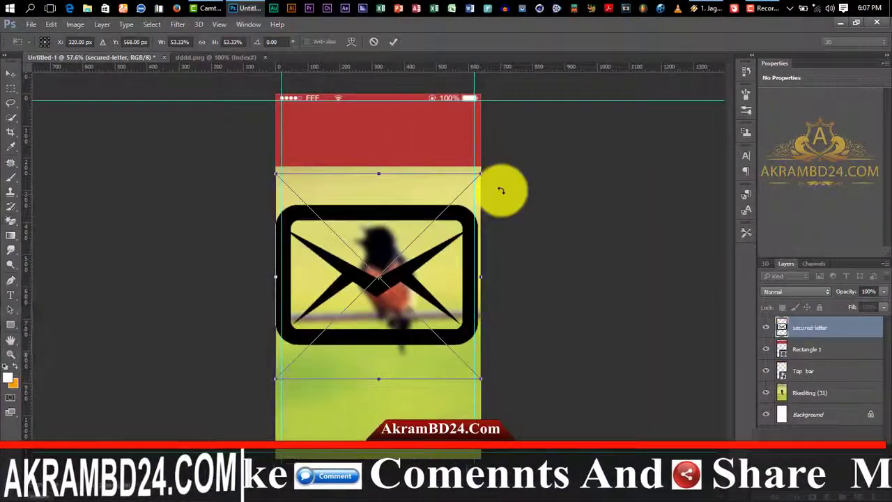
{"action": "left_click_drag", "start_coordinate": [475, 171], "coordinate": [398, 272]}
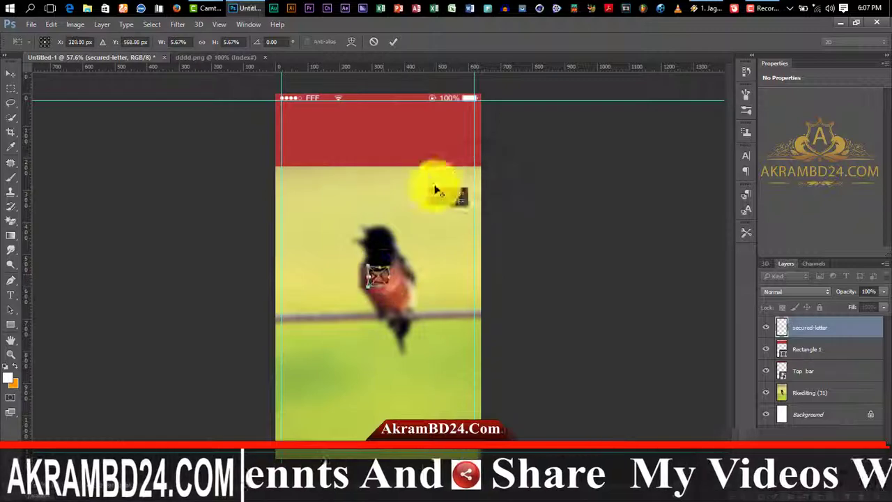
{"action": "left_click_drag", "start_coordinate": [441, 166], "coordinate": [378, 275]}
{"action": "left_click_drag", "start_coordinate": [406, 248], "coordinate": [379, 275]}
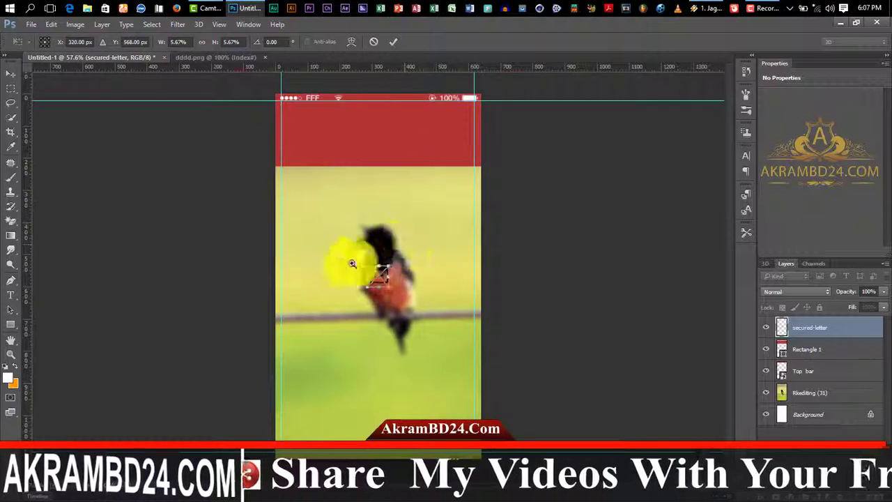
Move the envelope icon into the red header against the right margin guide and commit the placement
{"action": "scroll", "coordinate": [339, 263], "scroll_direction": "up", "scroll_amount": 5}
{"action": "left_click_drag", "start_coordinate": [464, 301], "coordinate": [538, 98]}
{"action": "scroll", "coordinate": [549, 174], "scroll_direction": "up", "scroll_amount": 3}
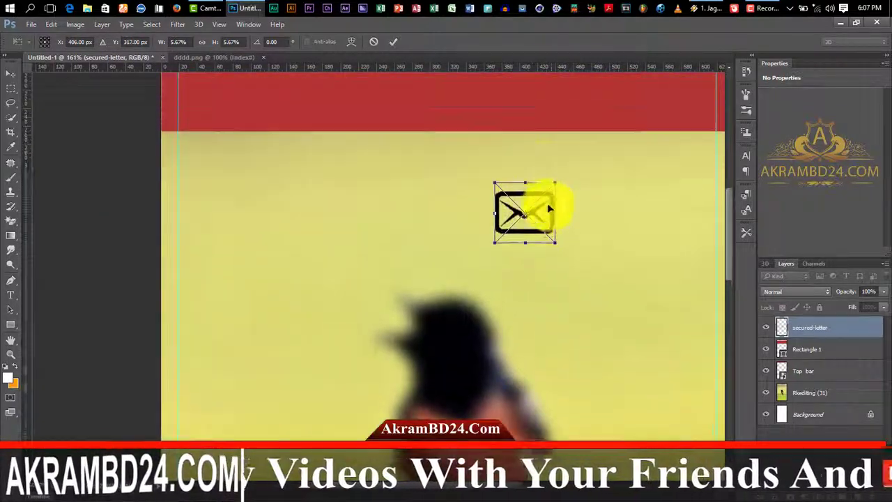
{"action": "left_click_drag", "start_coordinate": [542, 207], "coordinate": [702, 96]}
{"action": "scroll", "coordinate": [662, 174], "scroll_direction": "up", "scroll_amount": 6}
{"action": "left_click_drag", "start_coordinate": [703, 333], "coordinate": [699, 218]}
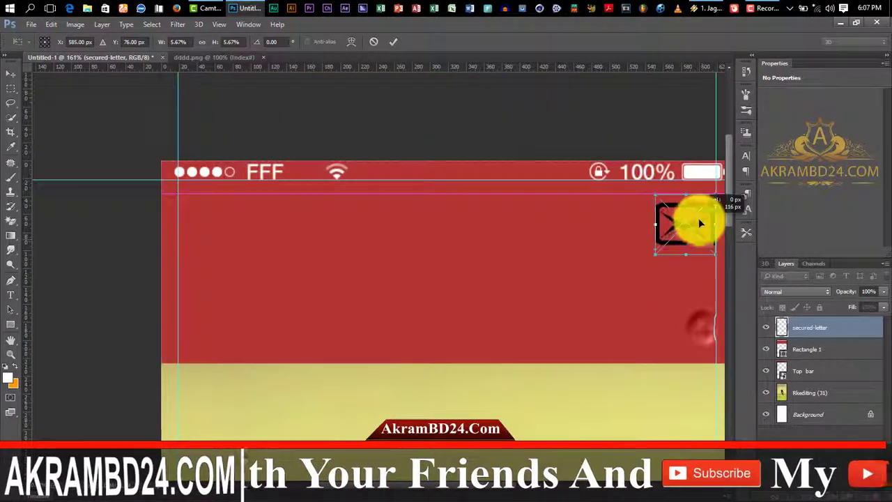
{"action": "scroll", "coordinate": [620, 279], "scroll_direction": "down", "scroll_amount": 1}
{"action": "left_click", "coordinate": [11, 74]}
{"action": "left_click", "coordinate": [561, 293]}
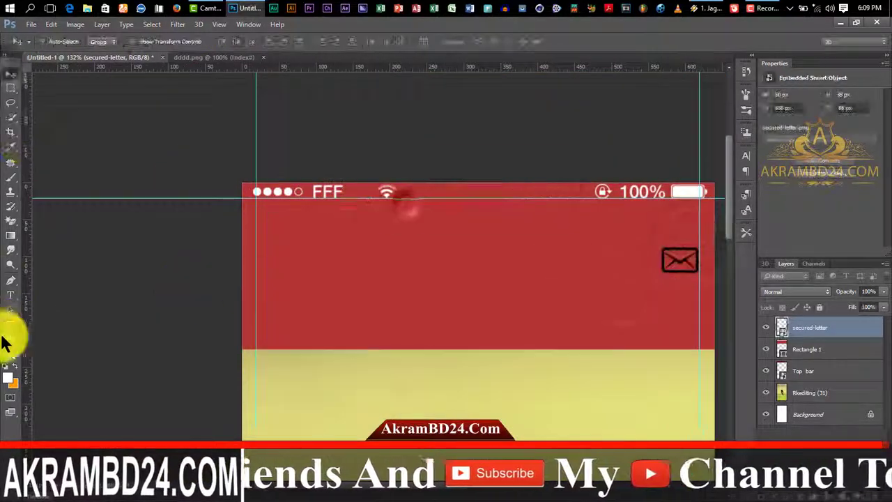
Draw an ellipse about 7 px wide in the header beside the left margin guide, with white fill and no stroke
{"action": "right_click", "coordinate": [10, 326]}
{"action": "left_click", "coordinate": [59, 346]}
{"action": "left_click", "coordinate": [827, 447]}
{"action": "scroll", "coordinate": [260, 249], "scroll_direction": "up", "scroll_amount": 2}
{"action": "left_click_drag", "start_coordinate": [253, 249], "coordinate": [263, 258]}
{"action": "left_click", "coordinate": [769, 149]}
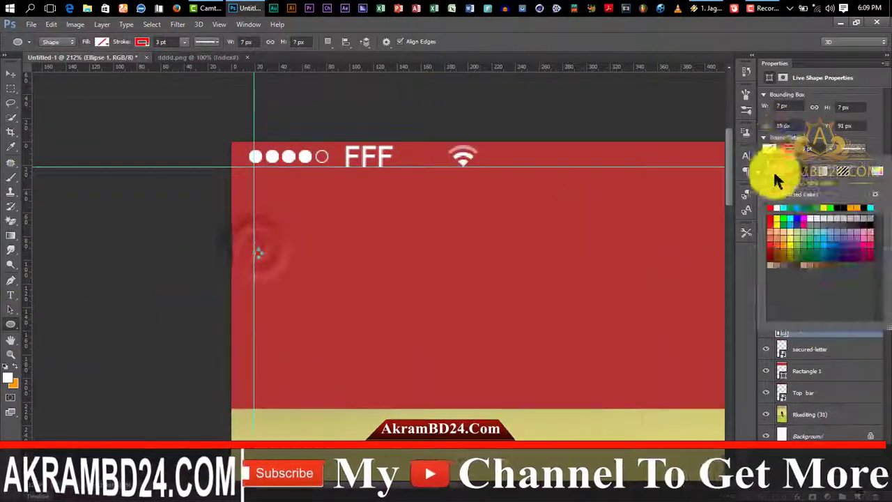
{"action": "left_click", "coordinate": [777, 212]}
{"action": "left_click", "coordinate": [788, 149]}
{"action": "left_click", "coordinate": [769, 173]}
Set the ellipse's width and height to 11 px
{"action": "left_click", "coordinate": [785, 110]}
{"action": "type", "text": "11"}
{"action": "double_click", "coordinate": [840, 107]}
{"action": "type", "text": "11"}
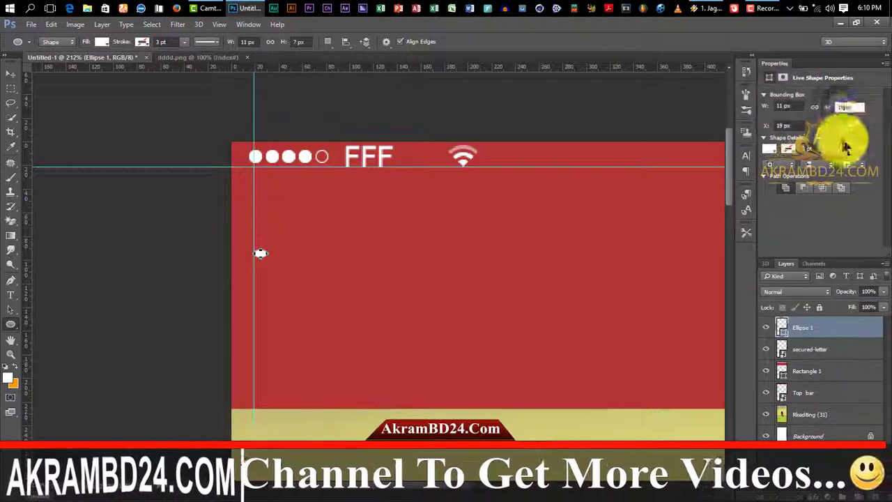
{"action": "key", "text": "Return"}
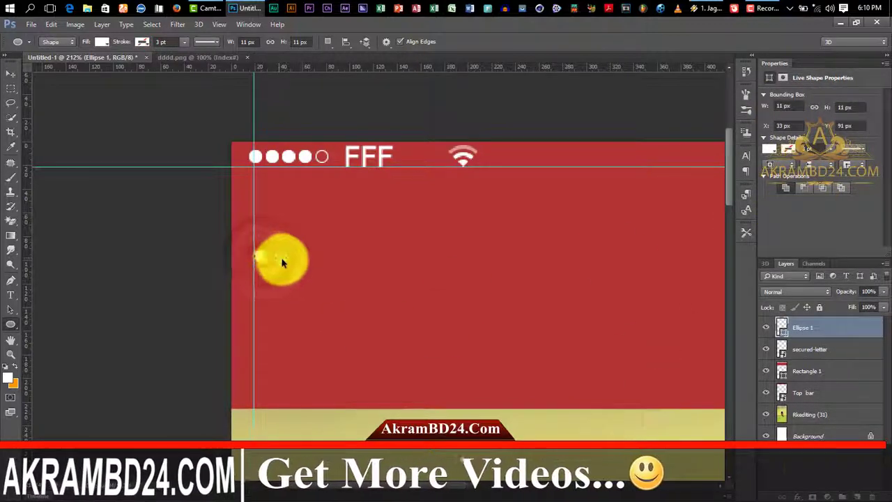
{"action": "key", "text": "Return"}
Duplicate the white dot and offset the copies horizontally to form a row of three dots
{"action": "key", "text": "ctrl+j"}
{"action": "left_click", "coordinate": [11, 74]}
{"action": "key", "text": "Right"}
{"action": "key", "text": "Right"}
{"action": "key", "text": "shift+Right"}
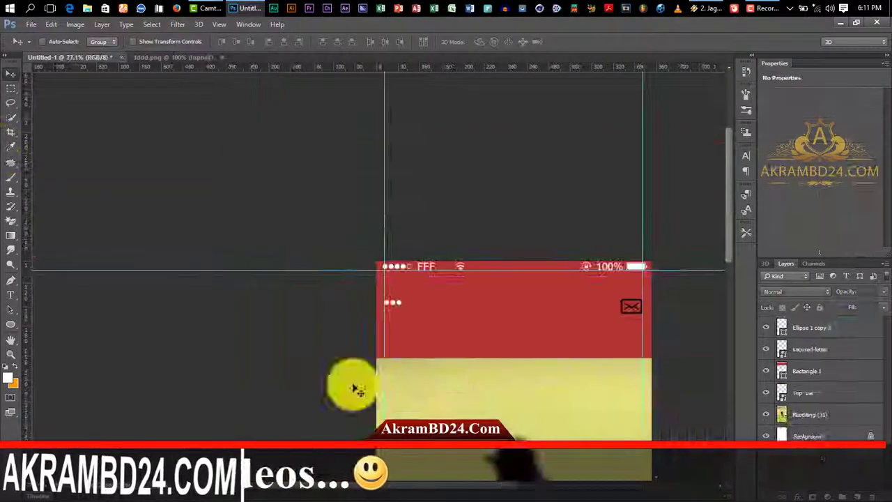
Add the text "Profile" in the red header at a font size of 36 px
{"action": "key", "text": "t"}
{"action": "left_click", "coordinate": [428, 317]}
{"action": "left_click", "coordinate": [251, 42]}
{"action": "left_click", "coordinate": [248, 195]}
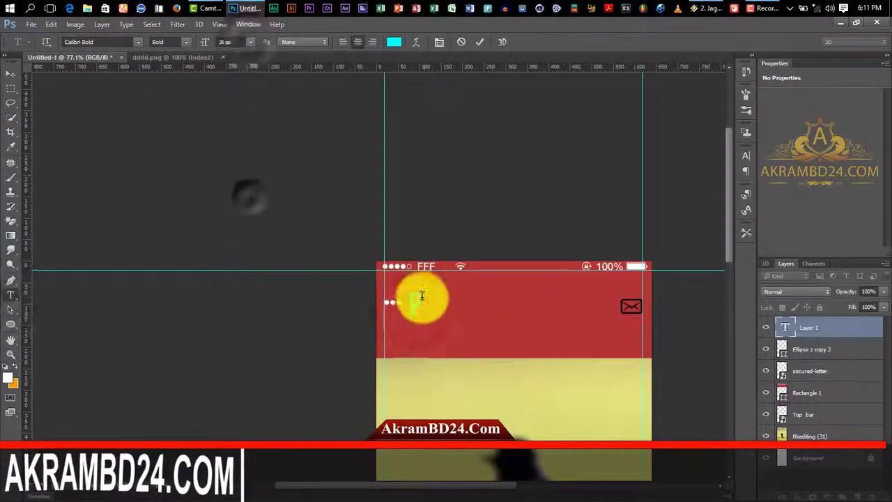
{"action": "type", "text": "Profile"}
Change the font of the Profile text to Times New Roman Regular and commit the text
{"action": "left_click", "coordinate": [138, 41]}
{"action": "left_click", "coordinate": [158, 244]}
{"action": "left_click_drag", "start_coordinate": [451, 311], "coordinate": [383, 310]}
{"action": "left_click", "coordinate": [138, 41]}
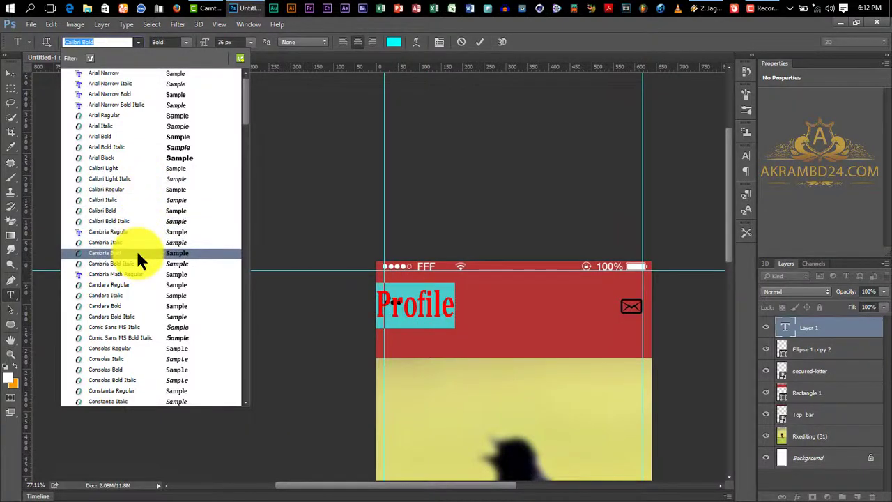
{"action": "type", "text": "ti"}
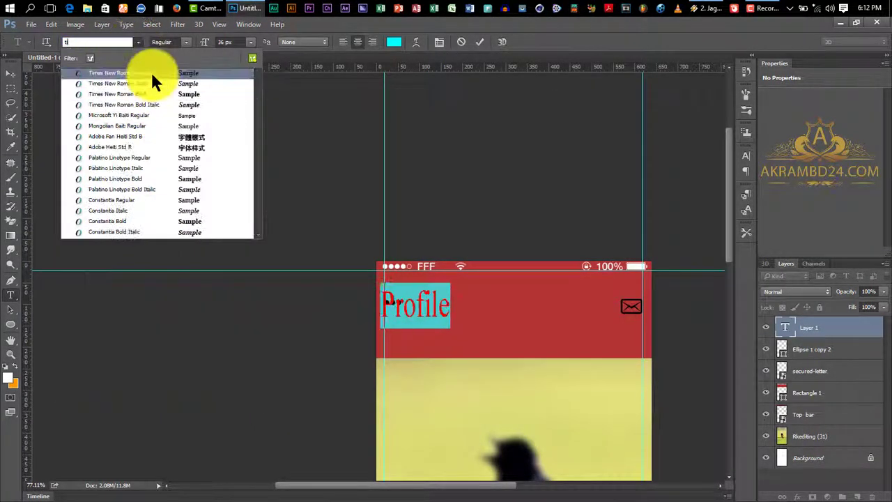
{"action": "left_click", "coordinate": [151, 73]}
{"action": "left_click", "coordinate": [479, 42]}
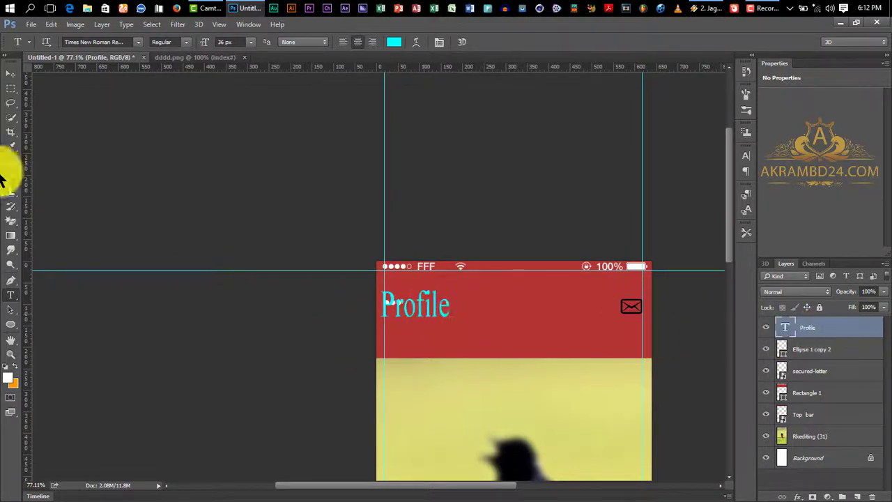
Change the colour of the Profile text to white
{"action": "left_click", "coordinate": [10, 73]}
{"action": "double_click", "coordinate": [784, 326]}
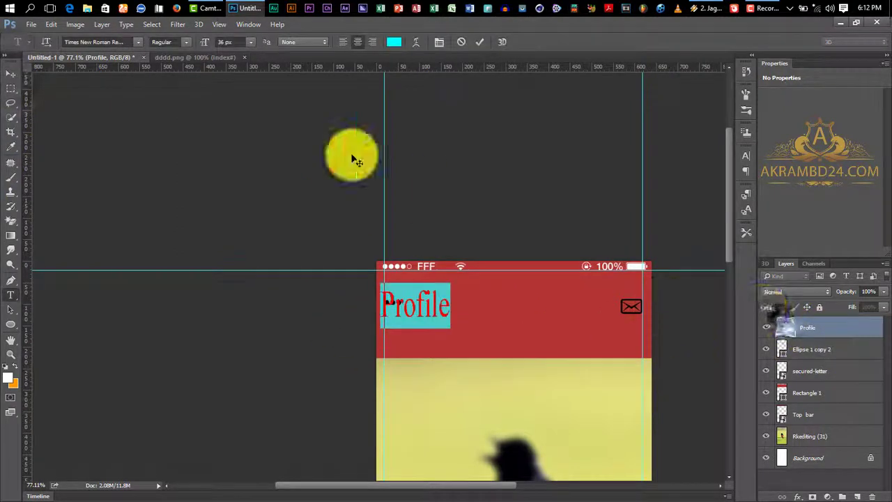
{"action": "left_click", "coordinate": [394, 41]}
{"action": "left_click_drag", "start_coordinate": [589, 281], "coordinate": [568, 282]}
{"action": "left_click", "coordinate": [828, 276]}
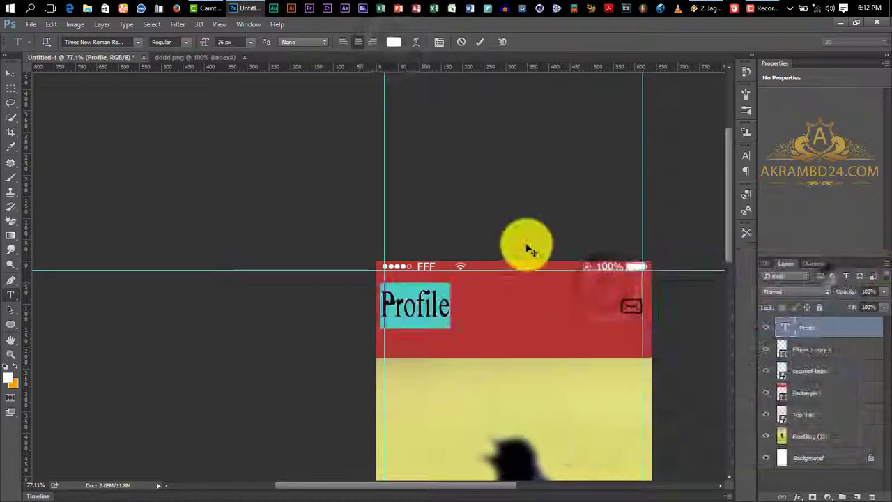
Align the vertical centers of the Profile text, three dots and envelope icon, and distribute them by horizontal centers
{"action": "left_click", "coordinate": [809, 349]}
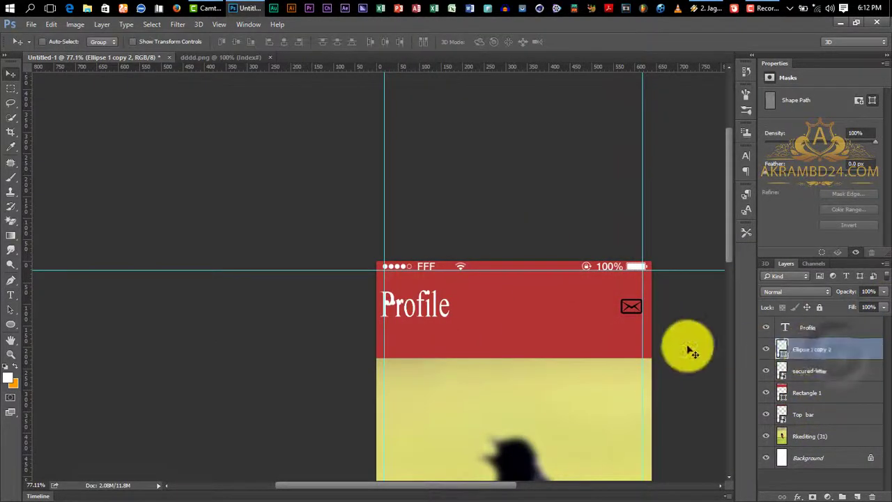
{"action": "left_click", "coordinate": [816, 328], "text": "ctrl"}
{"action": "left_click", "coordinate": [812, 372], "text": "ctrl"}
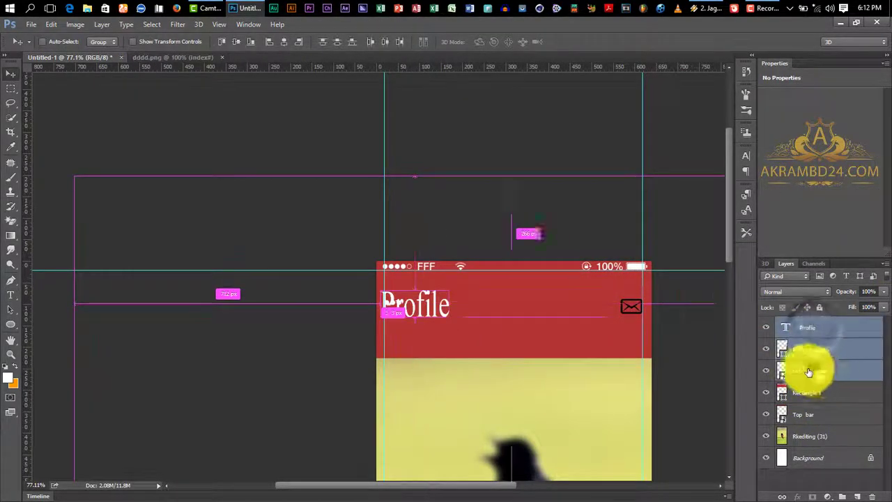
{"action": "left_click", "coordinate": [232, 42]}
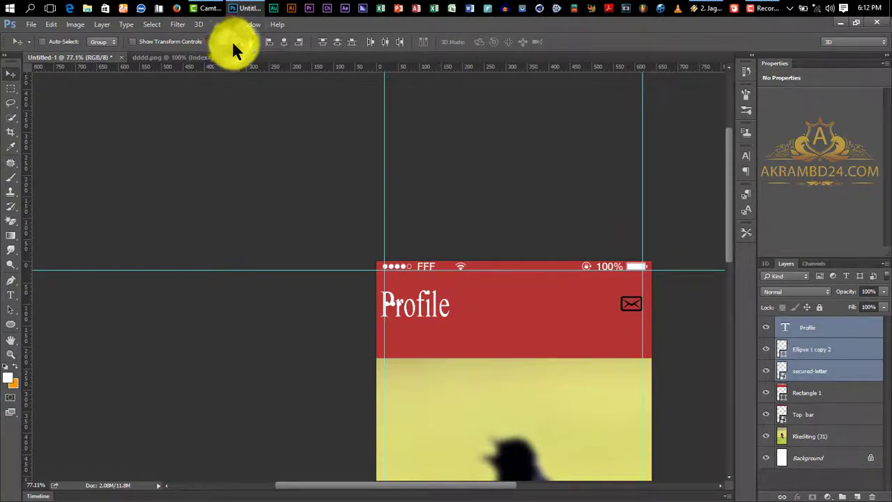
{"action": "left_click", "coordinate": [382, 42]}
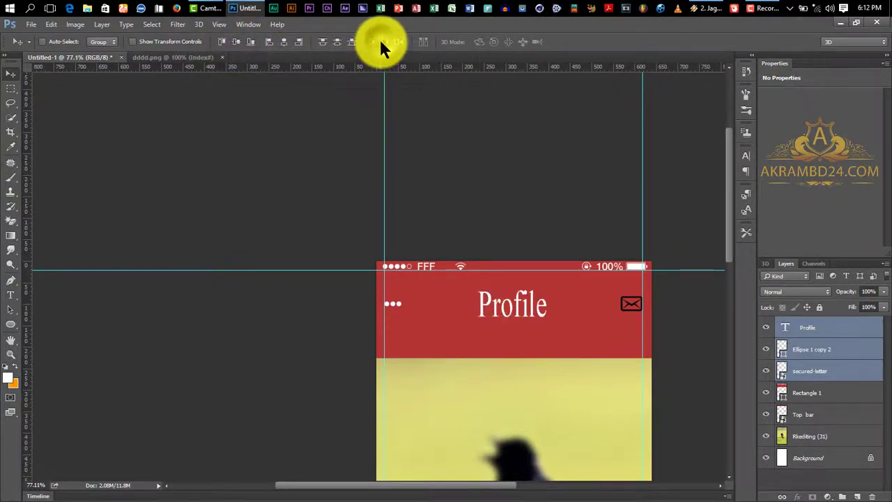
Shorten the red header rectangle from its lower edge to about 106 px high
{"action": "left_click", "coordinate": [518, 341]}
{"action": "left_click", "coordinate": [476, 352]}
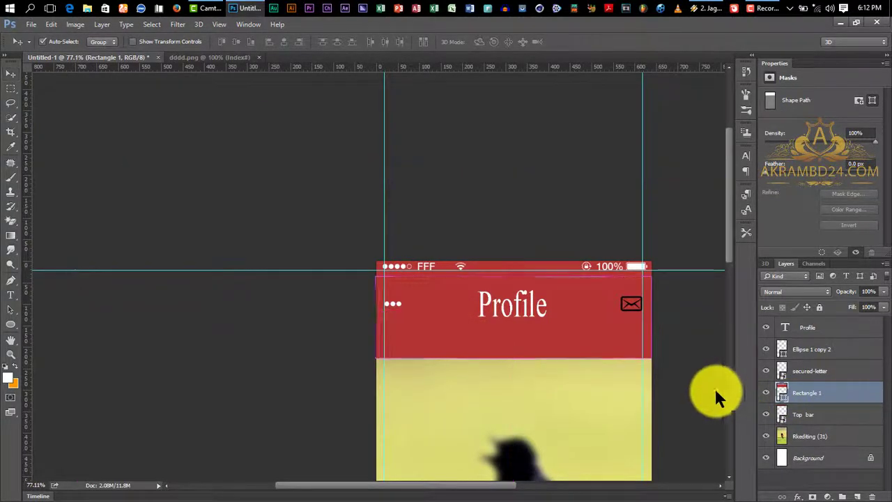
{"action": "key", "text": "ctrl+t"}
{"action": "left_click_drag", "start_coordinate": [516, 357], "coordinate": [514, 326]}
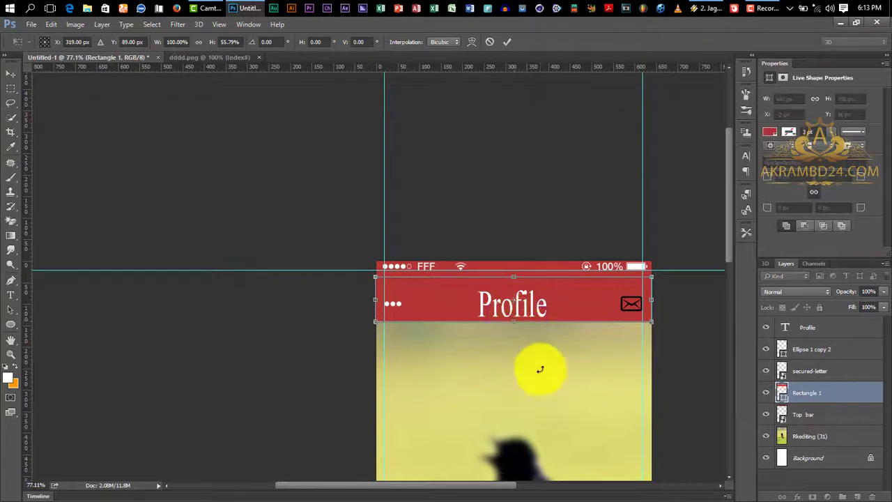
{"action": "left_click", "coordinate": [507, 42]}
Create a new layer group and name it Top
{"action": "left_click", "coordinate": [818, 348]}
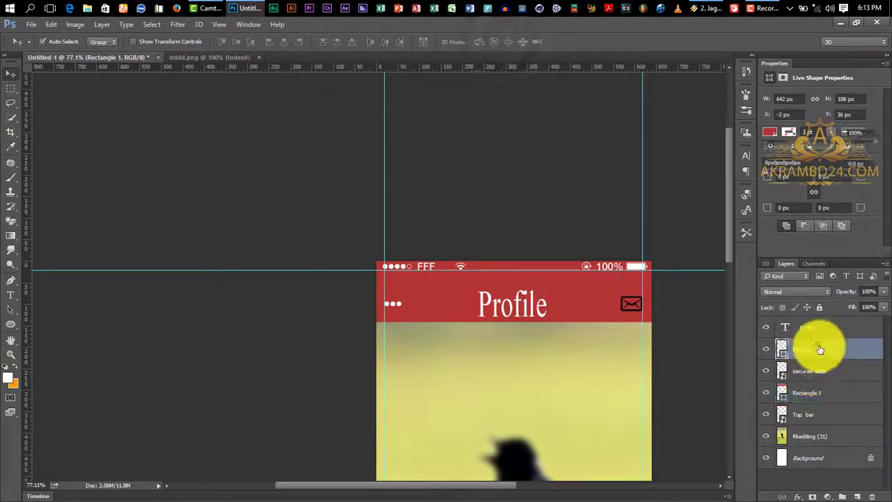
{"action": "left_click", "coordinate": [798, 328], "text": "ctrl"}
{"action": "left_click", "coordinate": [811, 371], "text": "ctrl"}
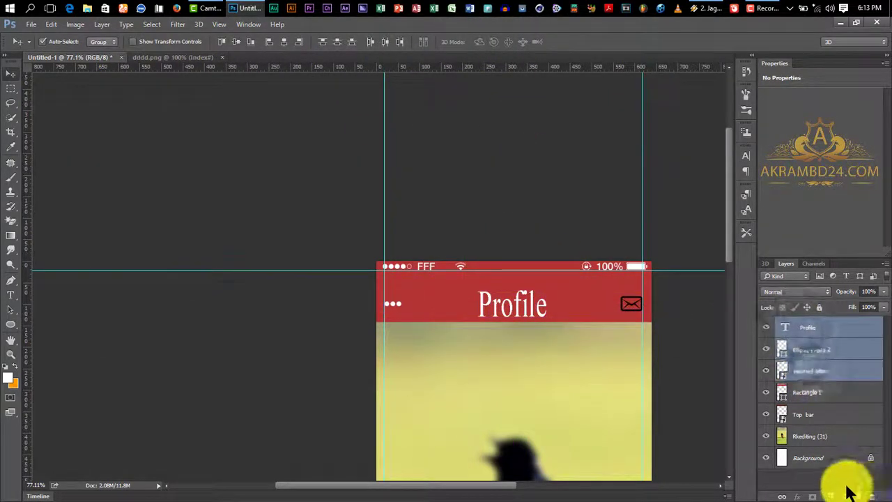
{"action": "left_click", "coordinate": [841, 497]}
{"action": "double_click", "coordinate": [810, 323]}
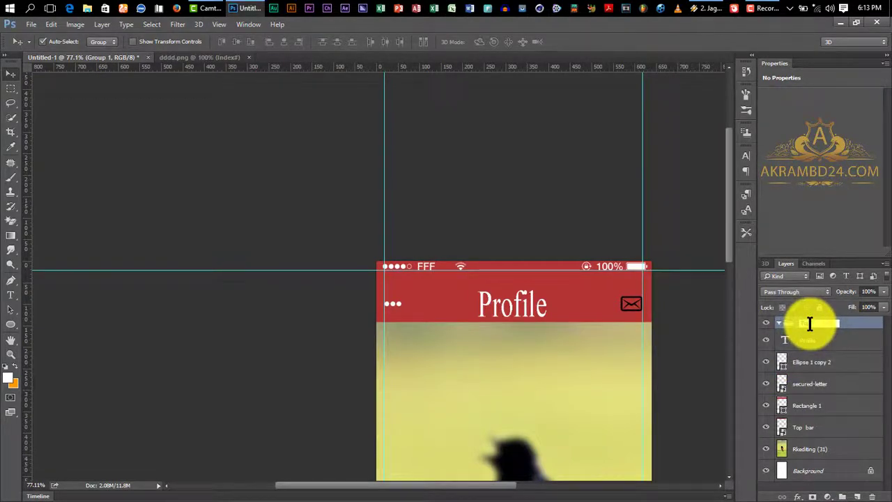
{"action": "left_click", "coordinate": [855, 344]}
Move the Profile, Ellipse 1 copy 2 and secured-letter layers into the Top group
{"action": "left_click", "coordinate": [784, 325]}
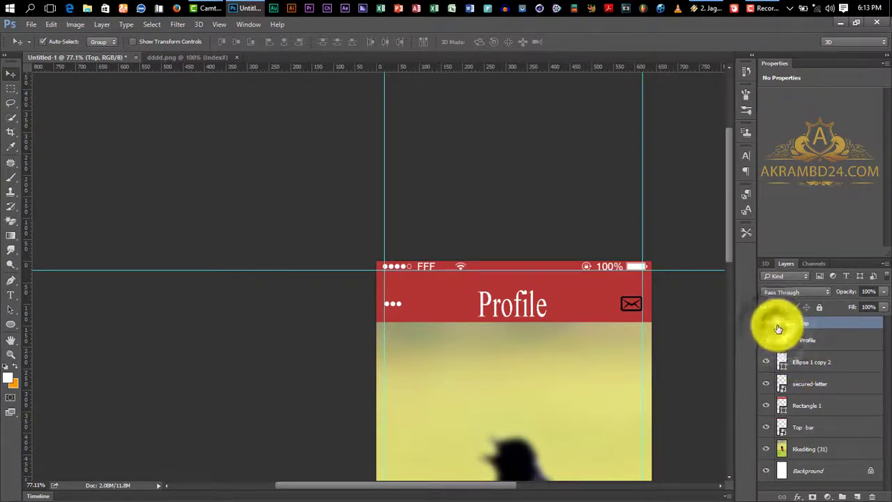
{"action": "left_click", "coordinate": [813, 341]}
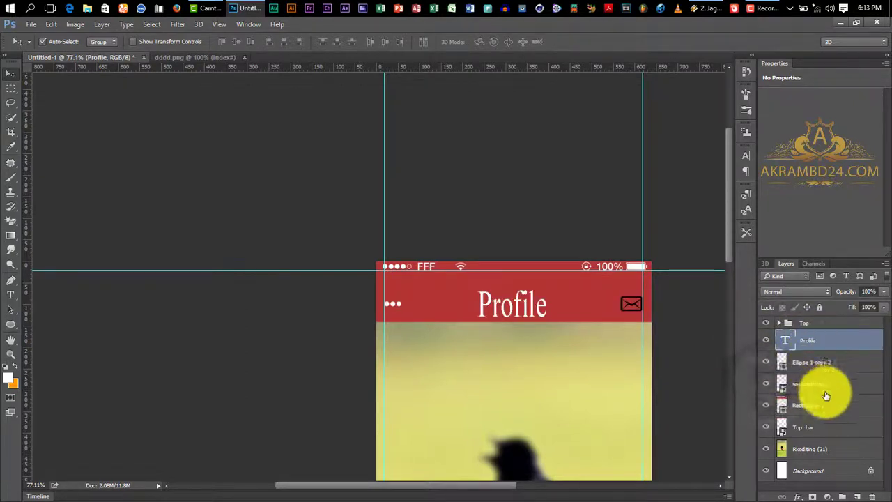
{"action": "left_click_drag", "start_coordinate": [805, 325], "coordinate": [803, 323]}
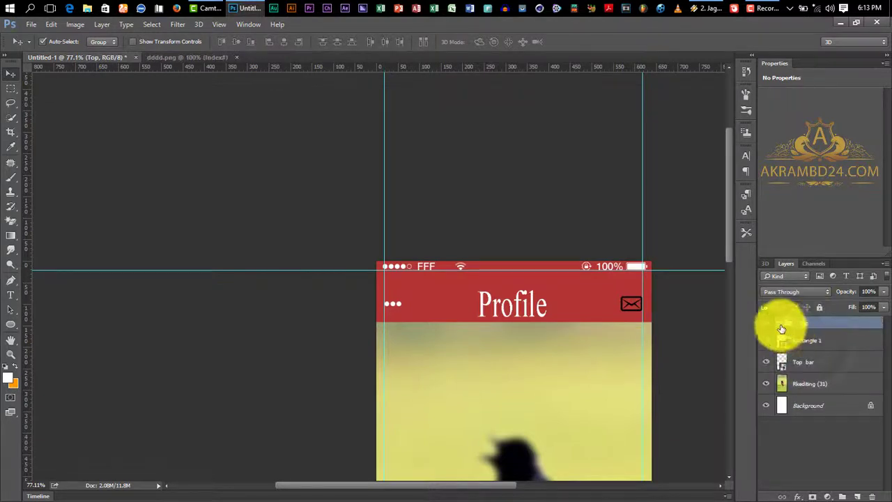
Expand the Top group and move its title, dots and envelope icon up together within the red header
{"action": "left_click", "coordinate": [780, 323]}
{"action": "left_click", "coordinate": [816, 342]}
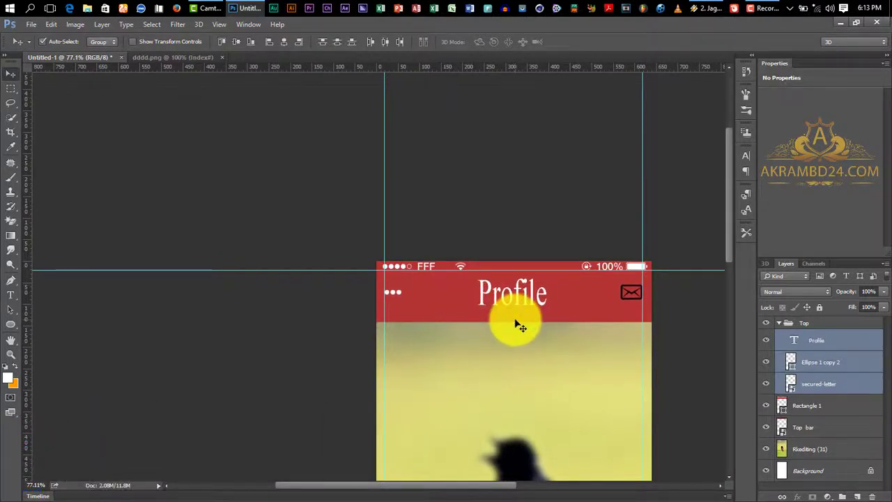
{"action": "left_click", "coordinate": [799, 368]}
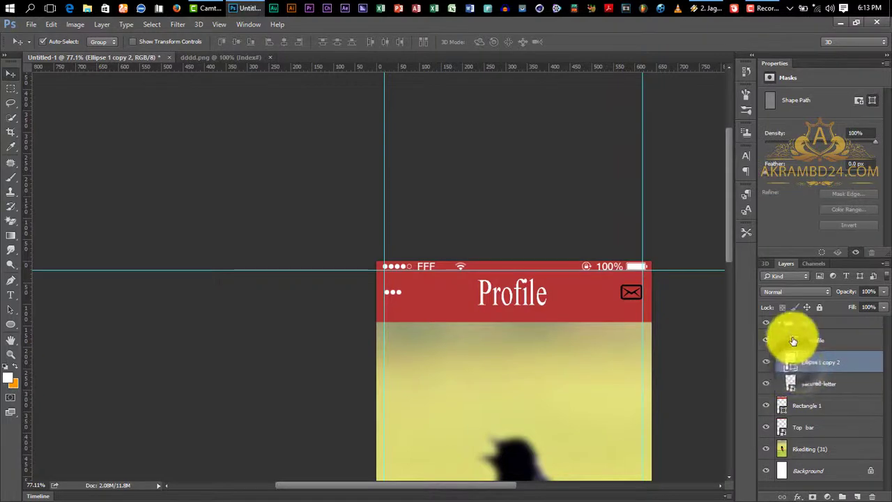
Scale the Profile title down with Free Transform, keeping it centered between the dots and the envelope
{"action": "left_click", "coordinate": [793, 341]}
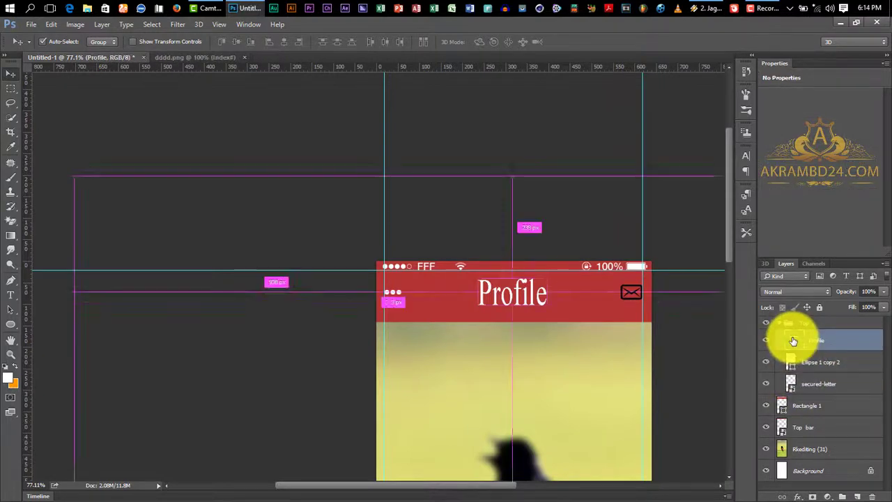
{"action": "key", "text": "ctrl+t"}
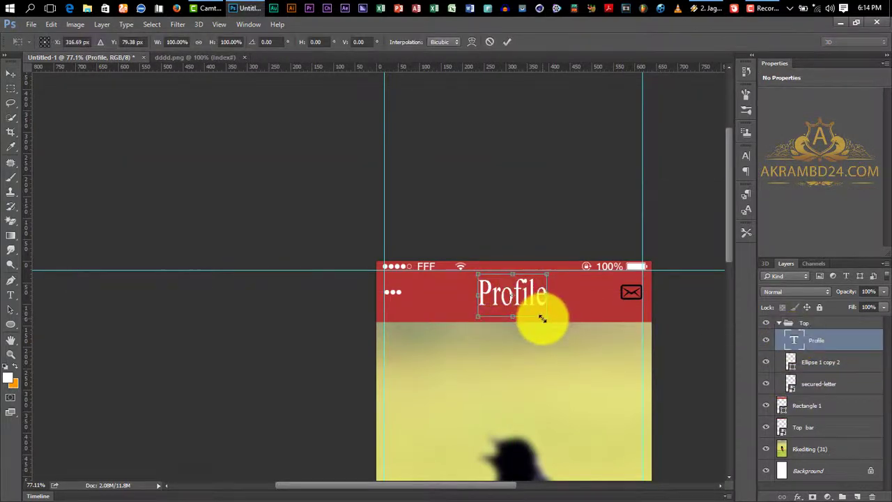
{"action": "left_click", "coordinate": [509, 41]}
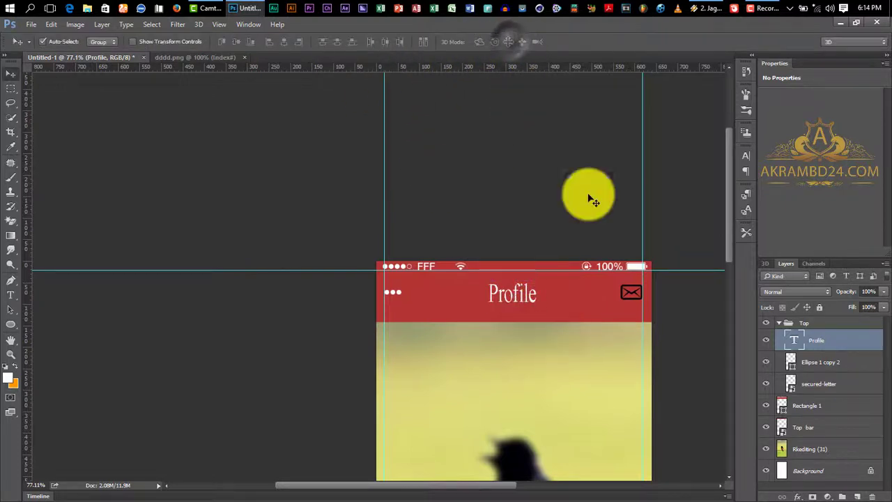
Shorten the red Rectangle 1 header from its lower edge to about 80% height with Free Transform
{"action": "left_click", "coordinate": [806, 408]}
{"action": "scroll", "coordinate": [670, 371], "scroll_direction": "right", "scroll_amount": 3}
{"action": "key", "text": "ctrl+t"}
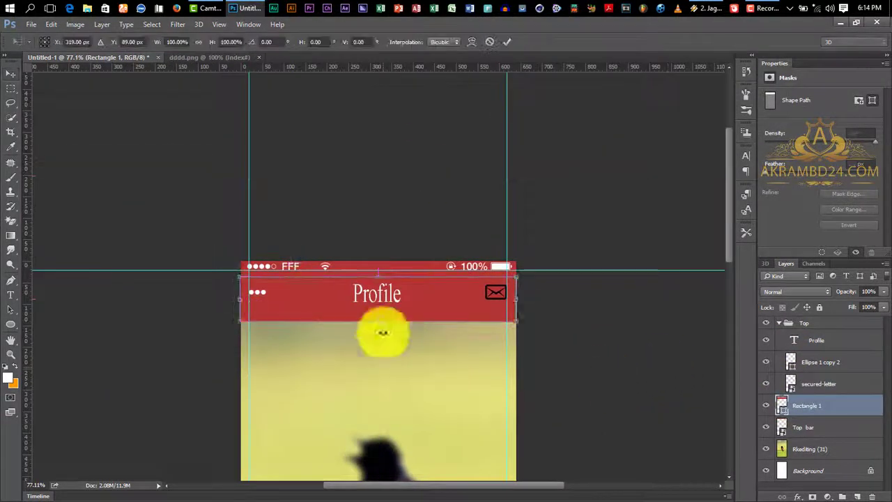
{"action": "left_click_drag", "start_coordinate": [378, 311], "coordinate": [378, 310]}
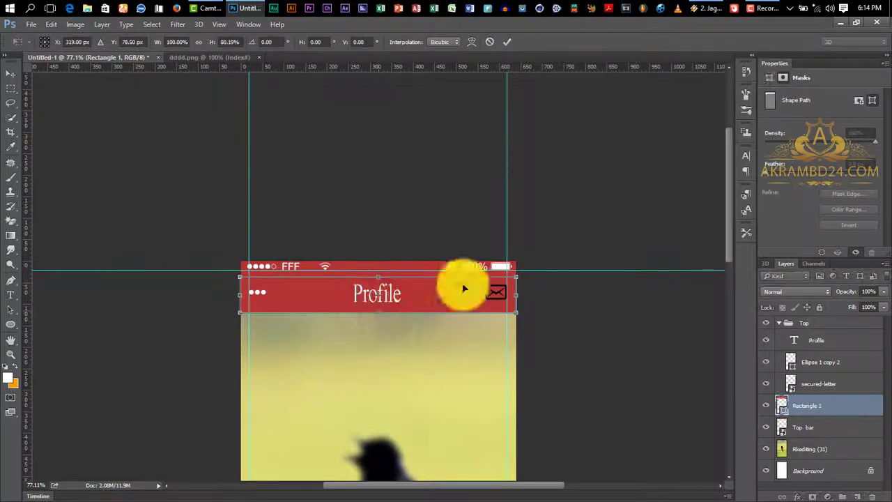
{"action": "left_click", "coordinate": [509, 41]}
Nudge the Profile title, dots and envelope down slightly in the red header and collapse the Top group
{"action": "left_click", "coordinate": [828, 347]}
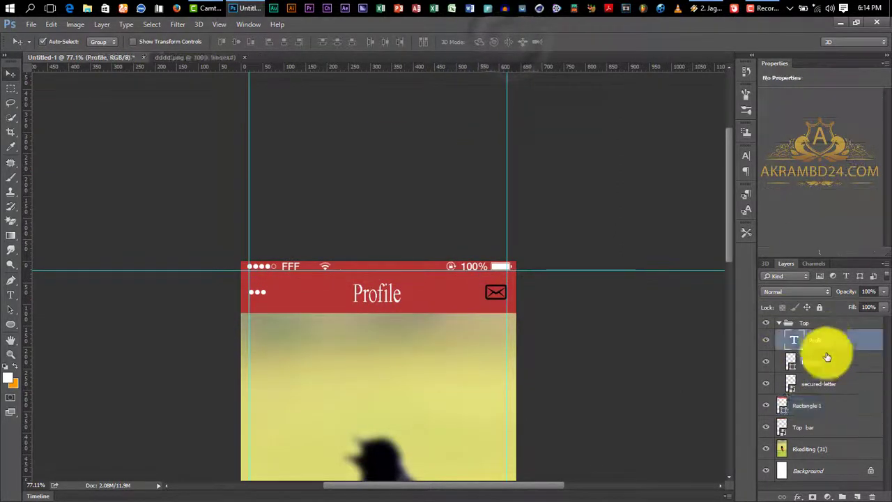
{"action": "left_click", "coordinate": [811, 387], "text": "shift"}
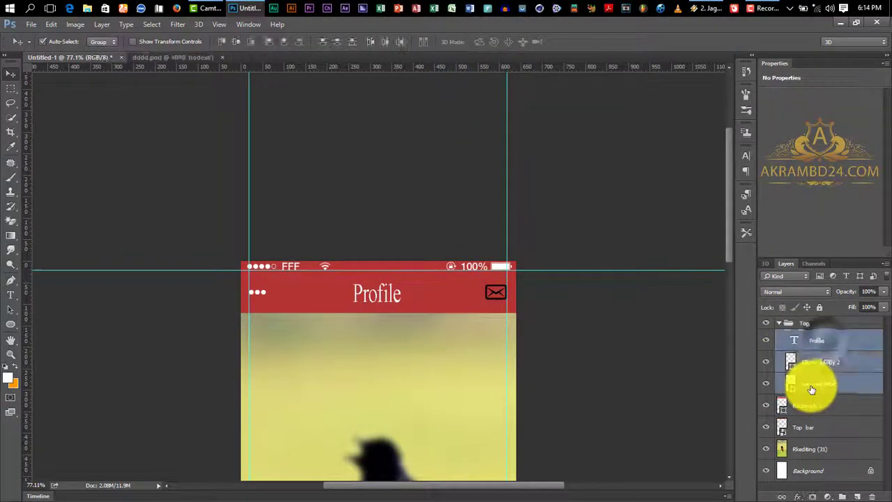
{"action": "left_click", "coordinate": [377, 353]}
{"action": "left_click", "coordinate": [806, 325]}
{"action": "left_click", "coordinate": [779, 324]}
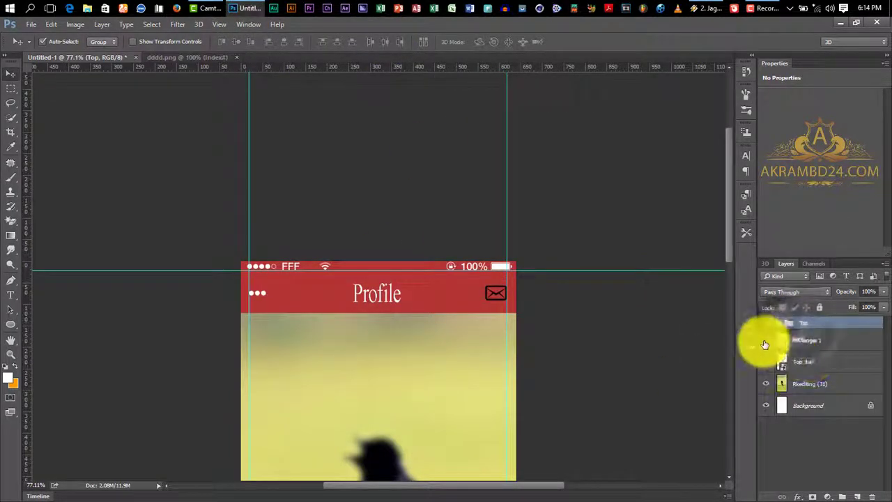
Group the Rectangle 1 and Top bar layers into a new group named Top Icon
{"action": "left_click", "coordinate": [765, 341]}
{"action": "left_click", "coordinate": [765, 341]}
{"action": "left_click", "coordinate": [806, 341]}
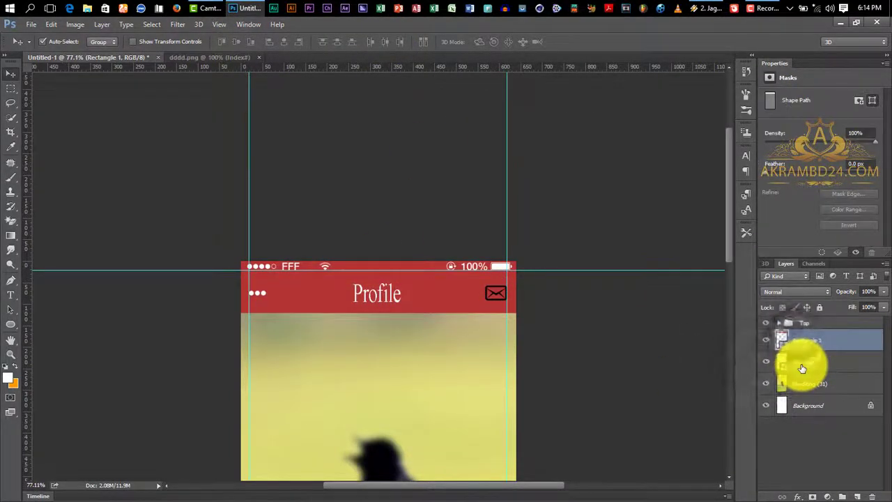
{"action": "left_click", "coordinate": [802, 366], "text": "shift"}
{"action": "right_click", "coordinate": [800, 366]}
{"action": "left_click_drag", "start_coordinate": [827, 358], "coordinate": [842, 497]}
{"action": "left_click", "coordinate": [764, 337]}
{"action": "left_click", "coordinate": [765, 337]}
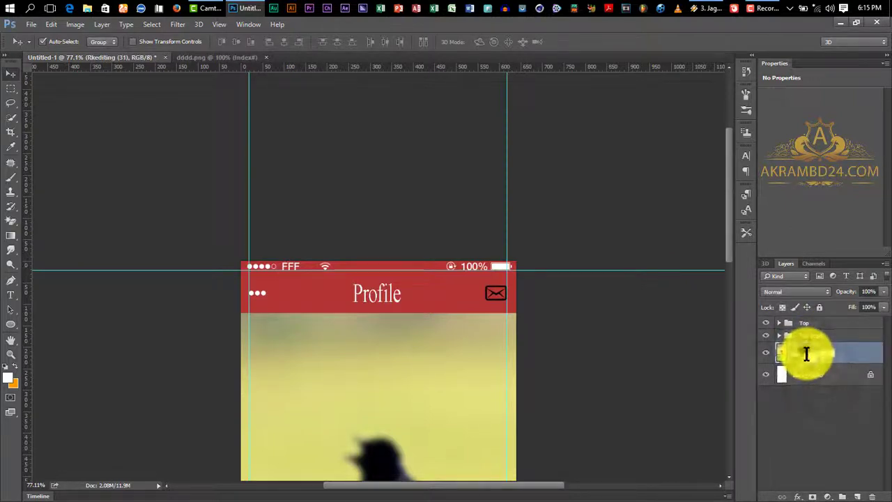
Rename the Rkediting (31) layer as bg and put it in a new collapsed group also named bg
{"action": "type", "text": "bg"}
{"action": "left_click", "coordinate": [821, 396]}
{"action": "left_click_drag", "start_coordinate": [814, 353], "coordinate": [842, 496]}
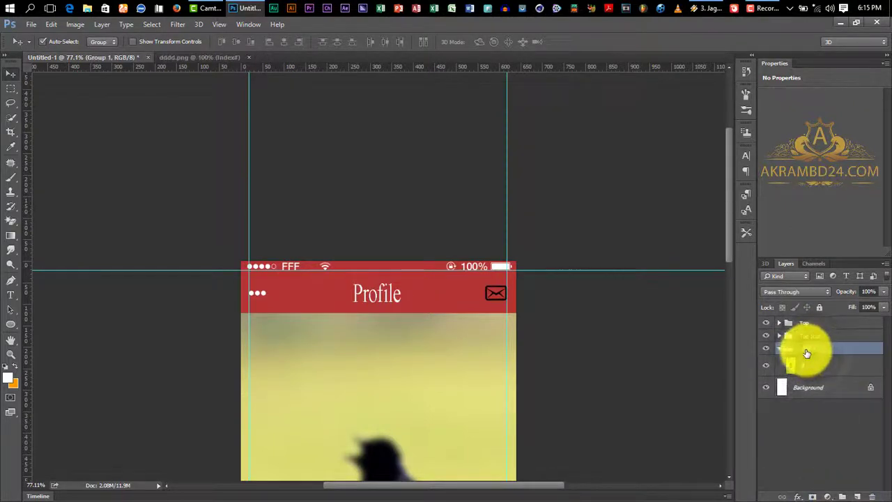
{"action": "type", "text": "bg"}
{"action": "left_click", "coordinate": [814, 419]}
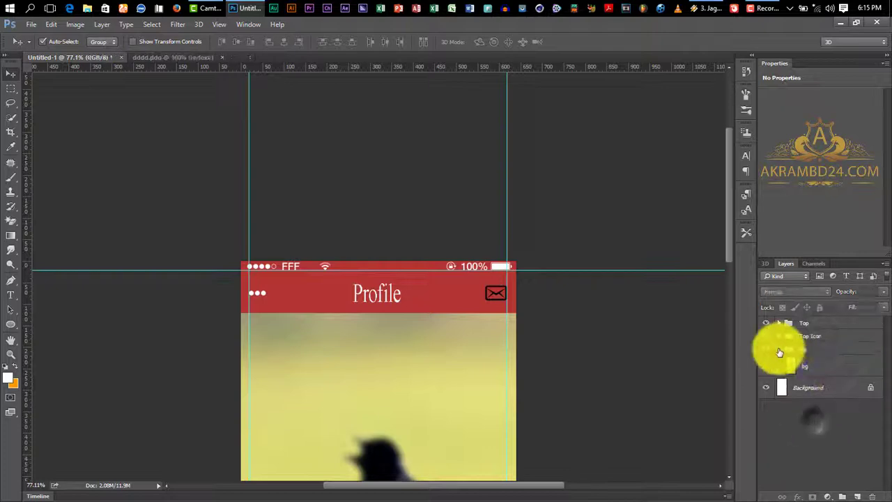
{"action": "left_click", "coordinate": [780, 348]}
{"action": "scroll", "coordinate": [435, 413], "scroll_direction": "down", "scroll_amount": 3}
{"action": "key", "text": "ctrl+0"}
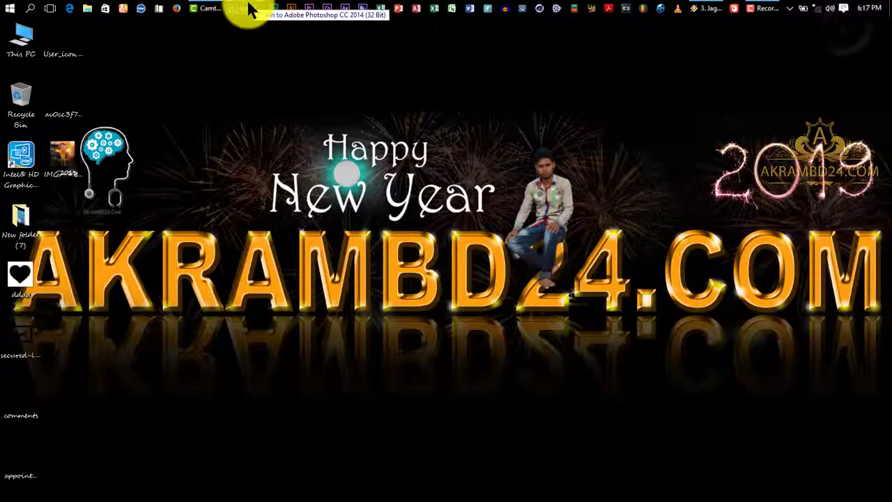
{"action": "left_click_drag", "start_coordinate": [250, 8], "coordinate": [343, 288]}
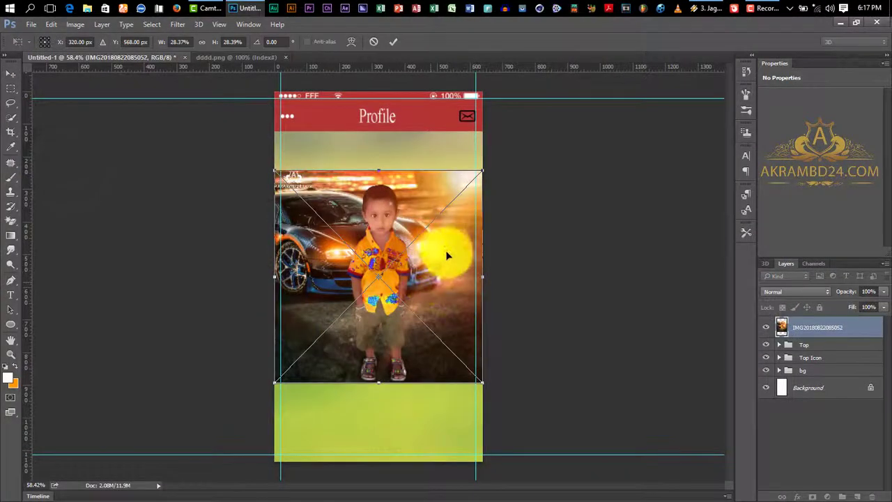
{"action": "left_click", "coordinate": [393, 42]}
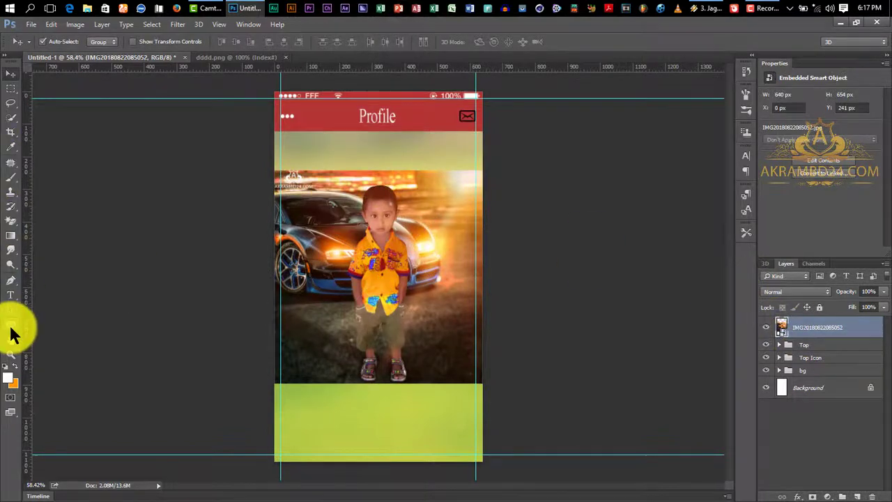
Draw a circle about 238 px in diameter over the photo and give it a white fill and no stroke
{"action": "left_click", "coordinate": [11, 325]}
{"action": "left_click_drag", "start_coordinate": [297, 261], "coordinate": [474, 327]}
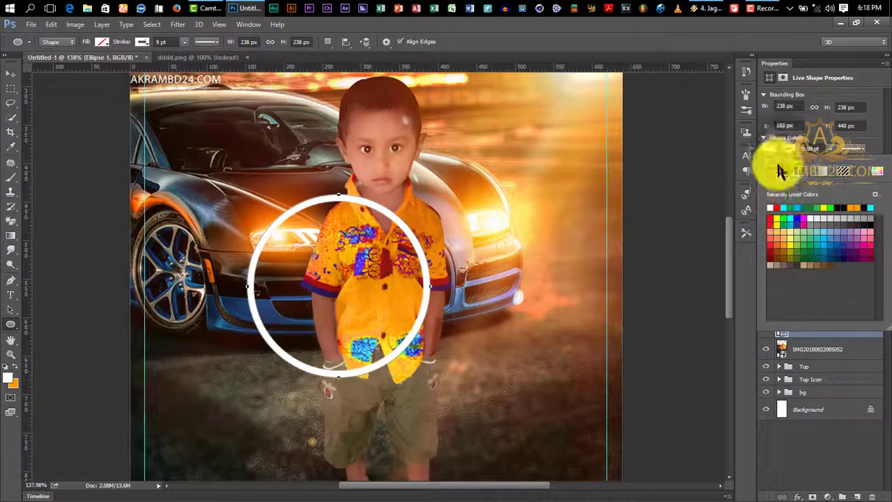
{"action": "left_click", "coordinate": [779, 171]}
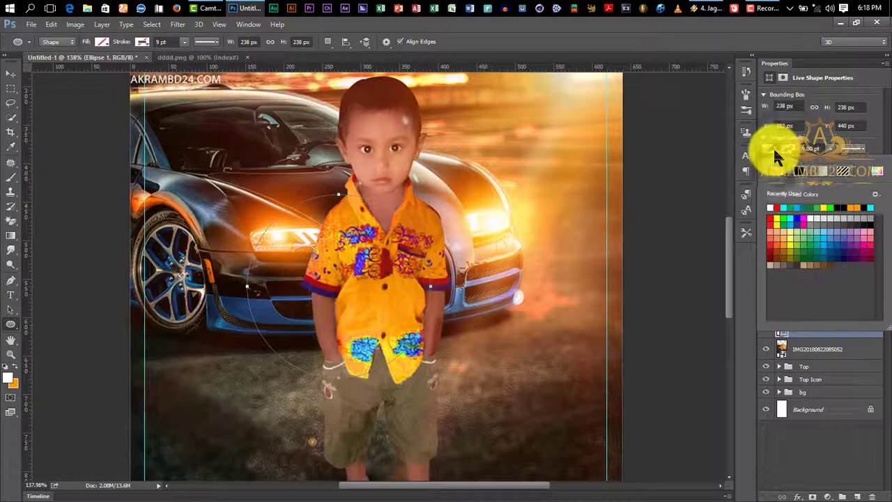
{"action": "left_click", "coordinate": [774, 207]}
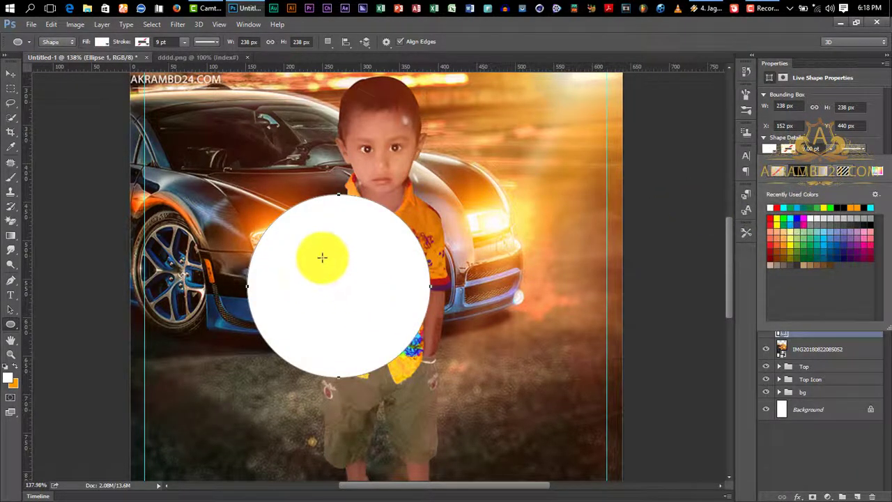
Center the white circle horizontally over the child's shirt and move the photo layer above the Ellipse 1 layer
{"action": "left_click", "coordinate": [11, 74]}
{"action": "left_click_drag", "start_coordinate": [348, 278], "coordinate": [384, 274]}
{"action": "left_click_drag", "start_coordinate": [801, 353], "coordinate": [803, 319]}
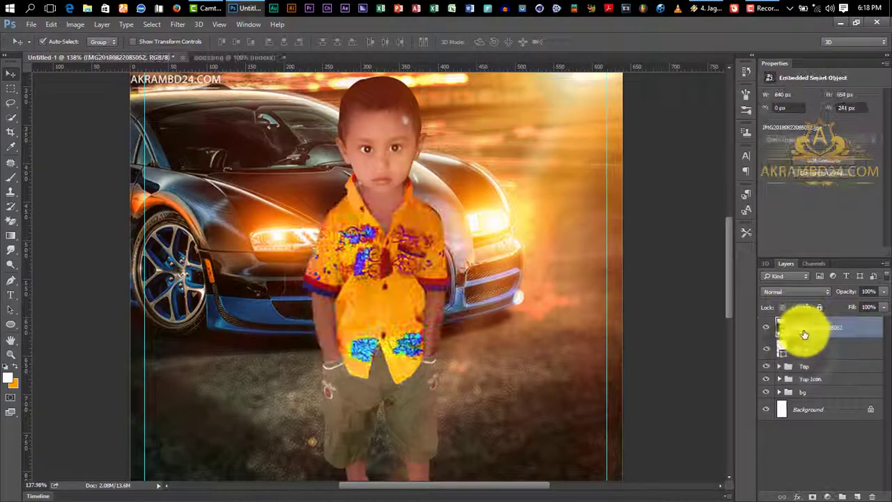
Rasterize the photo layer and clip it to the Ellipse 1 circle with a clipping mask
{"action": "right_click", "coordinate": [772, 322]}
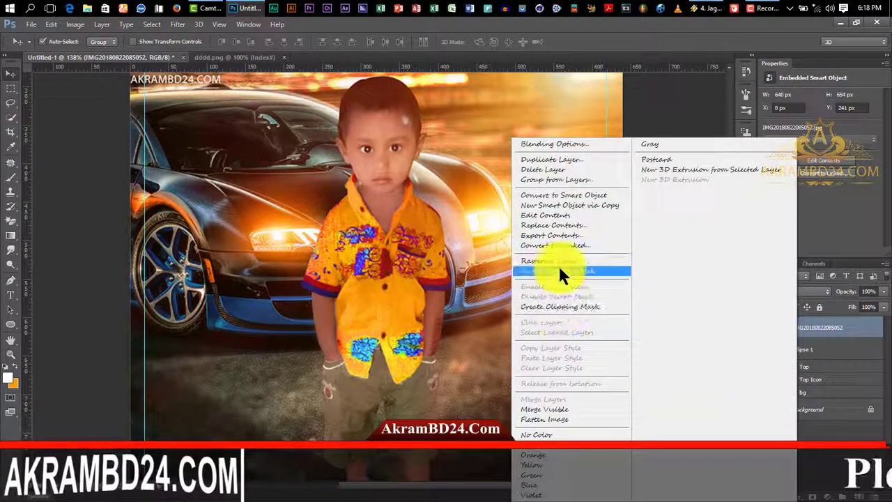
{"action": "left_click", "coordinate": [560, 255]}
{"action": "left_click", "coordinate": [801, 337], "text": "alt"}
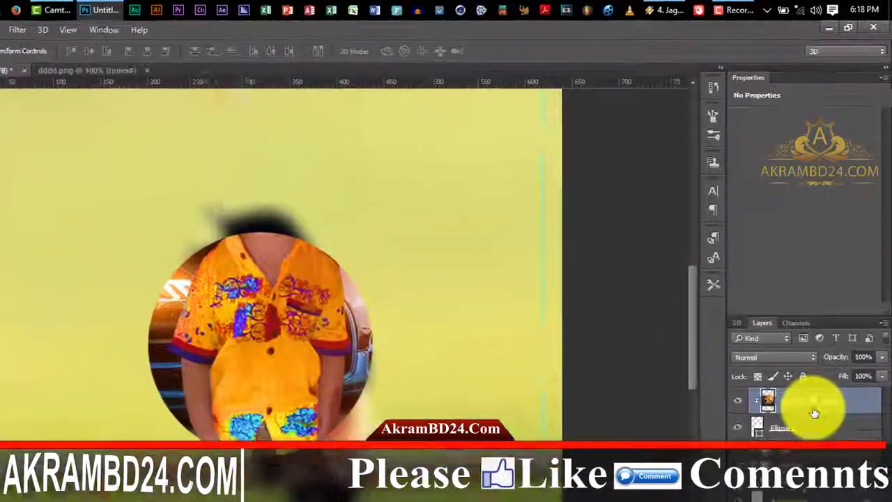
{"action": "key", "text": "ctrl+z"}
{"action": "right_click", "coordinate": [796, 329]}
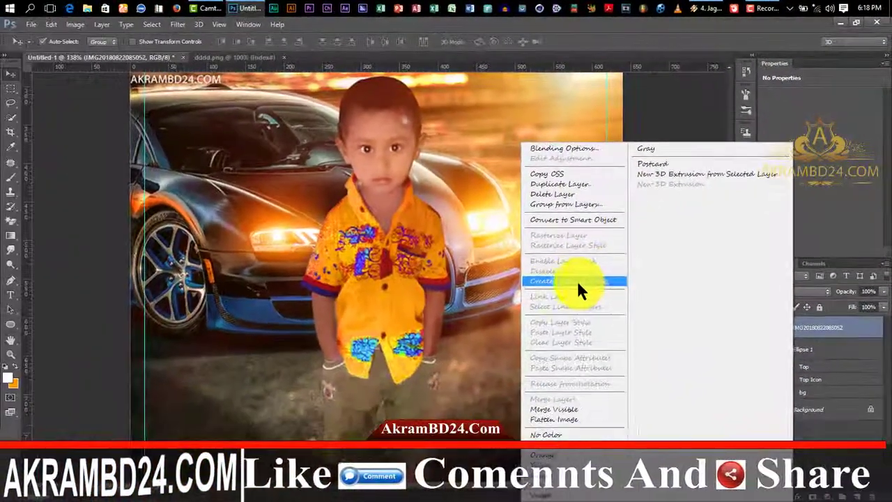
{"action": "left_click", "coordinate": [439, 409]}
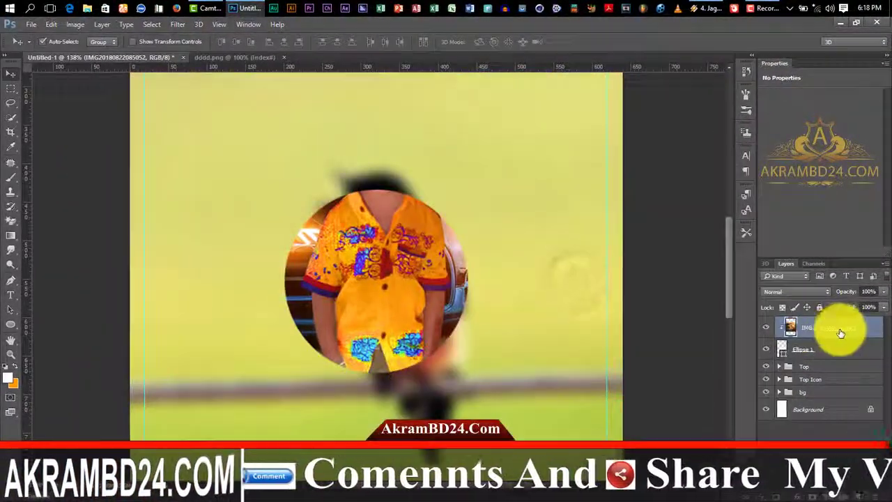
Move the clipped photo down until the child's face fills the circle
{"action": "key", "text": "Down"}
{"action": "key", "text": "Down"}
{"action": "key", "text": "Down"}
{"action": "key", "text": "Down"}
{"action": "key", "text": "Down"}
{"action": "key", "text": "Down"}
{"action": "key", "text": "Down"}
{"action": "key", "text": "Down"}
{"action": "key", "text": "Down"}
{"action": "key", "text": "Down"}
{"action": "key", "text": "Down"}
{"action": "key", "text": "Down"}
{"action": "key", "text": "Down"}
{"action": "key", "text": "Down"}
{"action": "key", "text": "Down"}
{"action": "key", "text": "Down"}
{"action": "key", "text": "Down"}
{"action": "key", "text": "Down"}
{"action": "key", "text": "Down"}
{"action": "key", "text": "Down"}
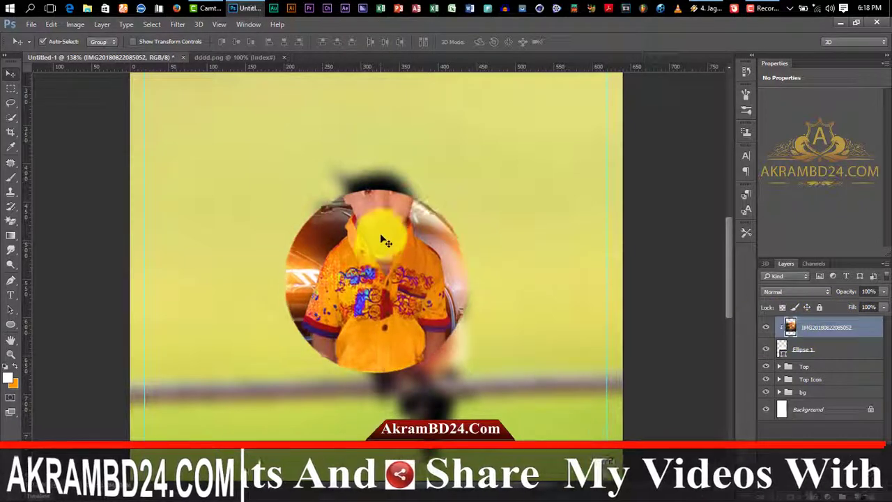
{"action": "left_click_drag", "start_coordinate": [382, 240], "coordinate": [384, 317]}
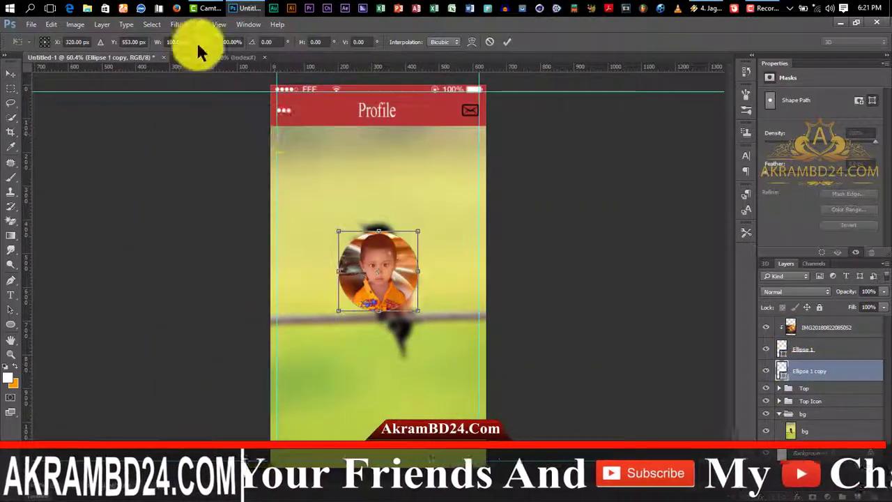
Scale Ellipse 1 copy to 113% as a ring behind the circular photo and set its opacity to 50%
{"action": "left_click_drag", "start_coordinate": [157, 45], "coordinate": [166, 44]}
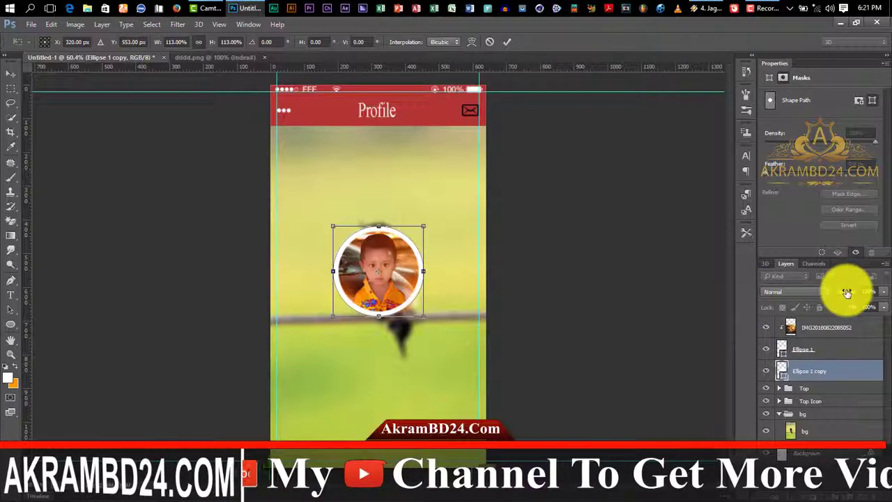
{"action": "left_click", "coordinate": [506, 42]}
{"action": "left_click_drag", "start_coordinate": [842, 292], "coordinate": [816, 294]}
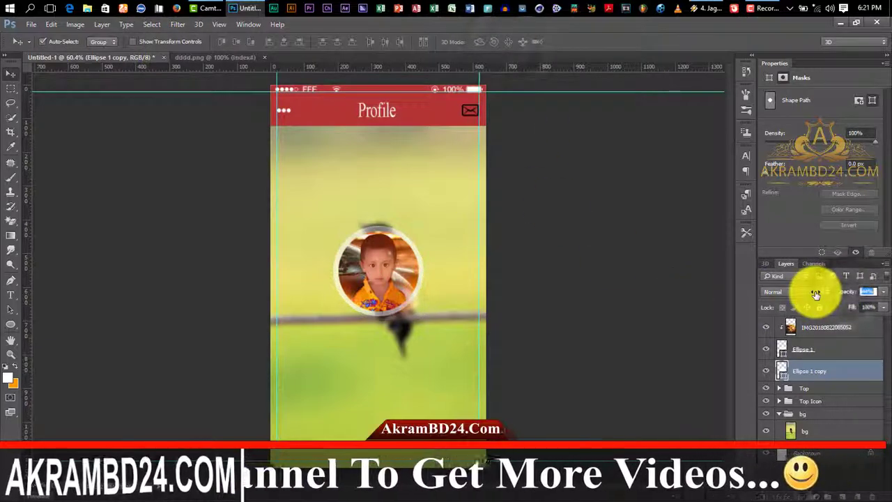
{"action": "scroll", "coordinate": [380, 298], "scroll_direction": "up", "scroll_amount": 7}
{"action": "scroll", "coordinate": [521, 323], "scroll_direction": "down", "scroll_amount": 5}
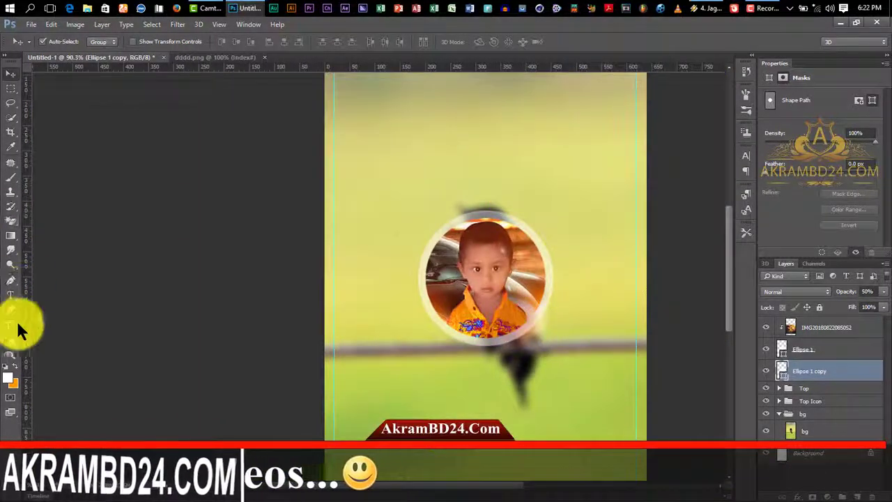
Group the photo, Ellipse 1 and Ellipse 1 copy layers into a new group named Pic
{"action": "left_click", "coordinate": [821, 482]}
{"action": "left_click", "coordinate": [814, 332]}
{"action": "left_click", "coordinate": [811, 374], "text": "shift"}
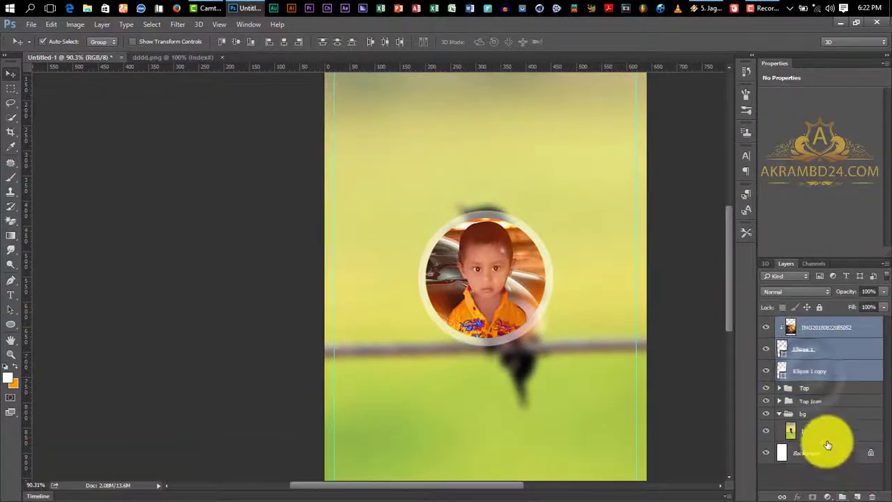
{"action": "left_click", "coordinate": [779, 414]}
{"action": "left_click_drag", "start_coordinate": [810, 375], "coordinate": [842, 497]}
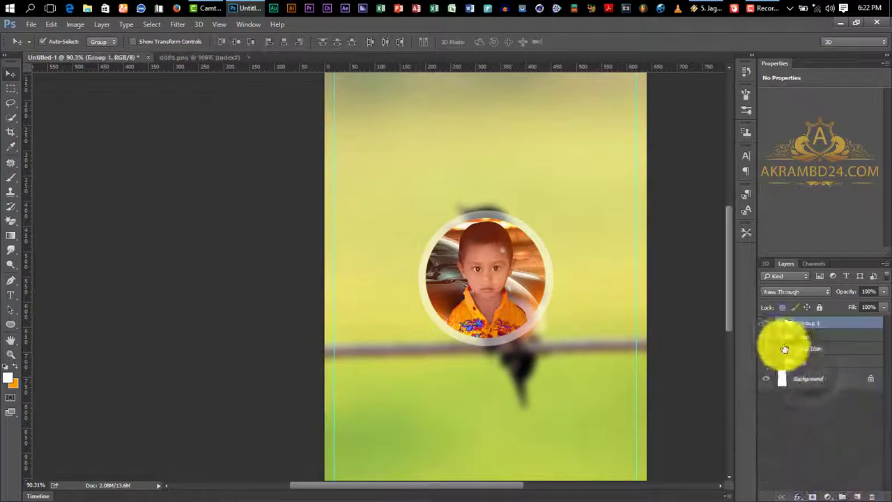
{"action": "double_click", "coordinate": [807, 324]}
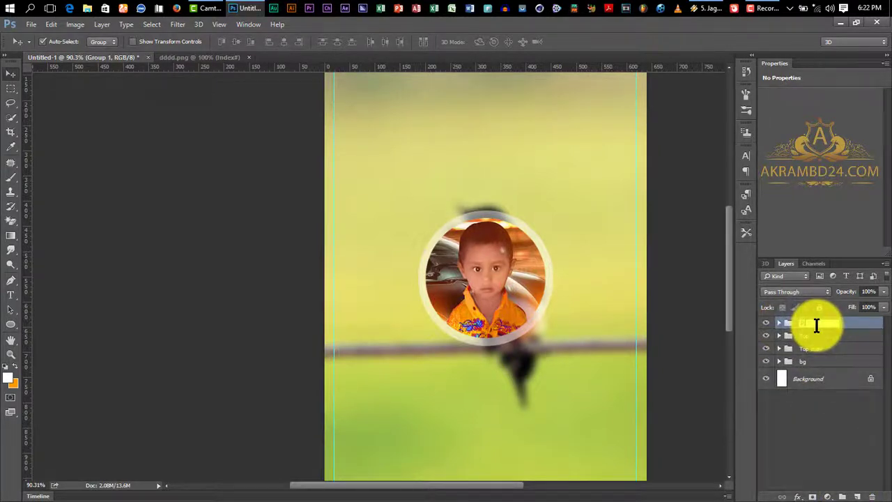
{"action": "left_click", "coordinate": [812, 406]}
Add the text Follow in white below the circular photo
{"action": "left_click", "coordinate": [11, 324]}
{"action": "left_click", "coordinate": [13, 295]}
{"action": "left_click", "coordinate": [416, 383]}
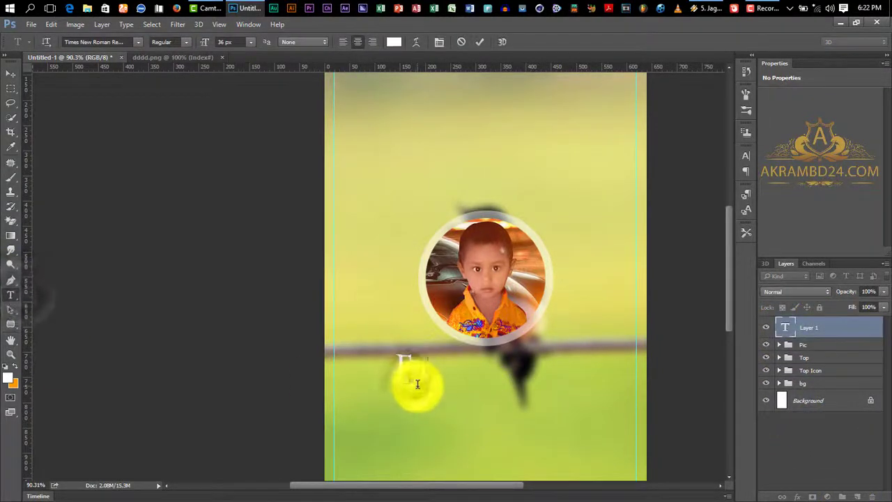
Set the Follow text's font to Verdana Regular
{"action": "key", "text": "ctrl+a"}
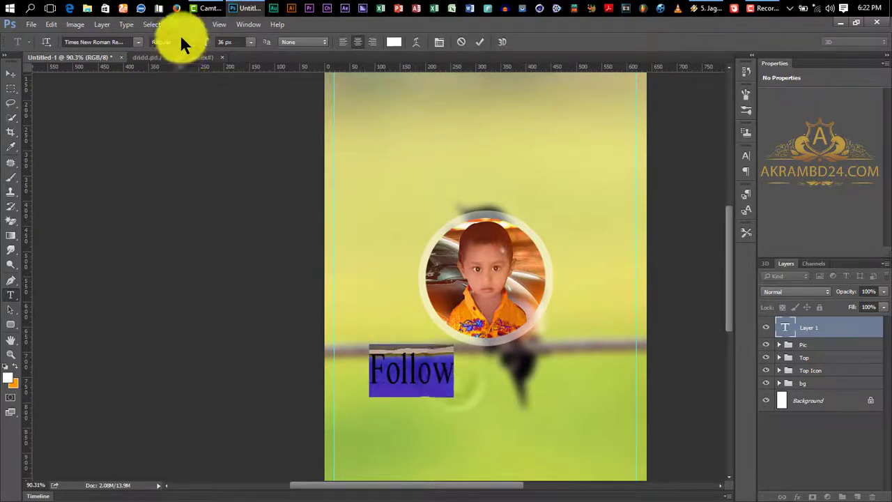
{"action": "left_click", "coordinate": [138, 42]}
{"action": "scroll", "coordinate": [185, 386], "scroll_direction": "down", "scroll_amount": 3}
{"action": "left_click", "coordinate": [177, 388]}
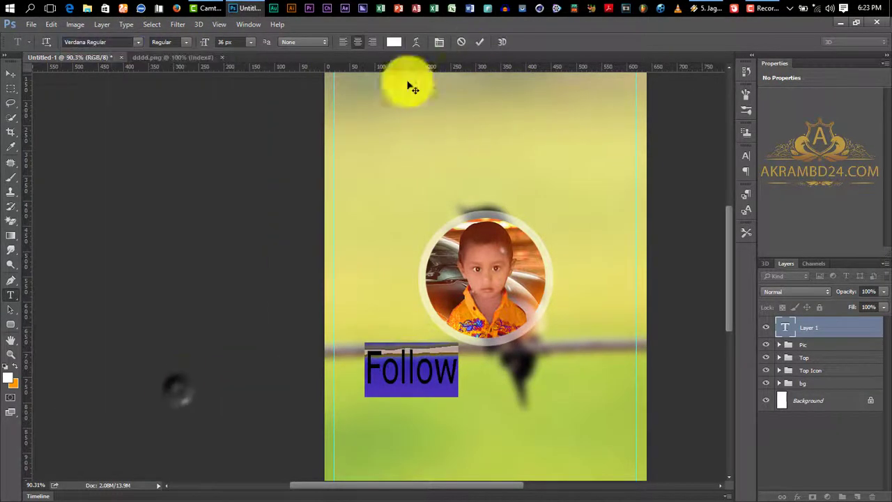
{"action": "left_click", "coordinate": [185, 42]}
{"action": "left_click", "coordinate": [179, 41]}
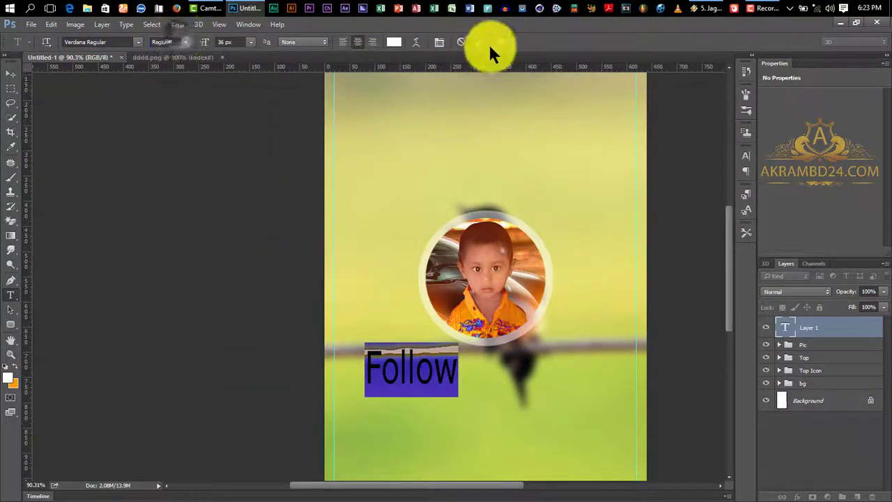
{"action": "left_click", "coordinate": [479, 42]}
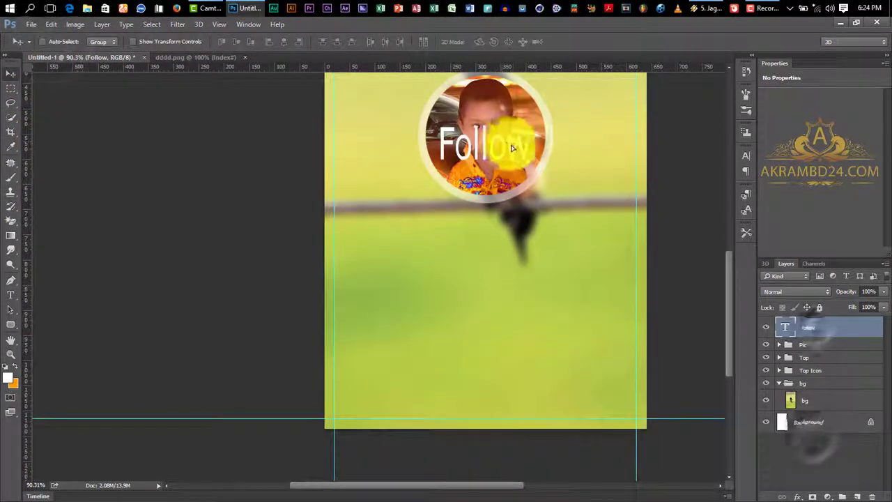
Move the Follow text just below the circular photo, scale it to about 57% and center it horizontally
{"action": "left_click_drag", "start_coordinate": [514, 145], "coordinate": [520, 245]}
{"action": "key", "text": "ctrl+t"}
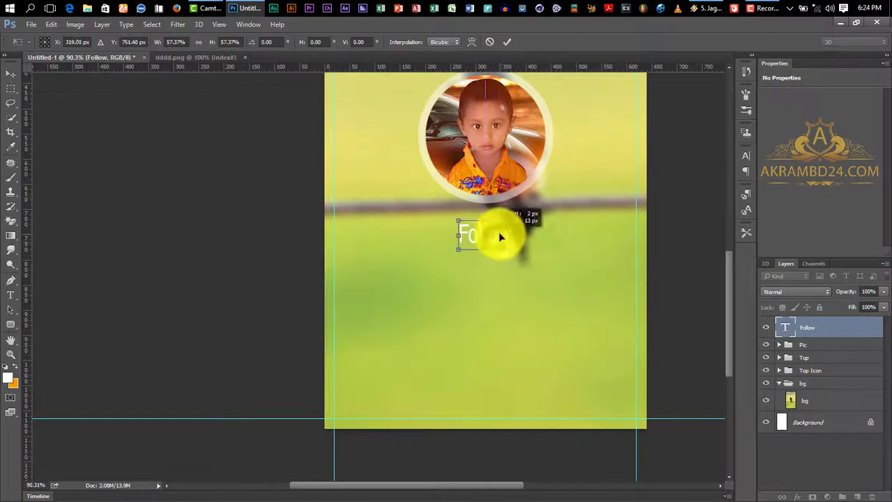
{"action": "left_click", "coordinate": [506, 42]}
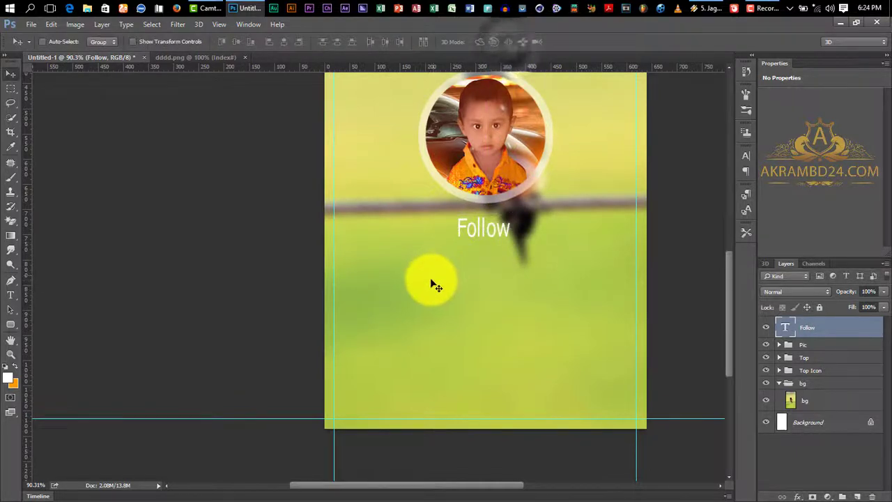
Draw a rounded rectangle about 171 by 60 px with a 90 px corner radius around the Follow text
{"action": "left_click", "coordinate": [11, 324]}
{"action": "left_click_drag", "start_coordinate": [439, 216], "coordinate": [514, 242]}
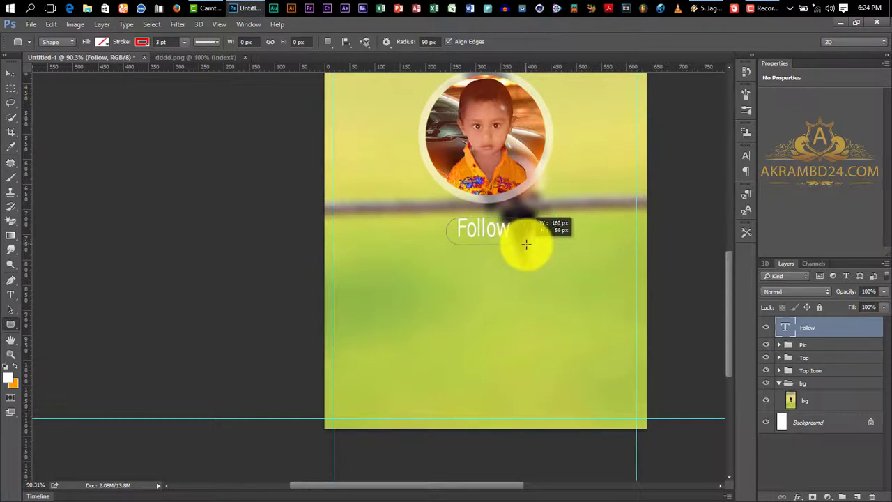
{"action": "left_click_drag", "start_coordinate": [531, 247], "coordinate": [531, 247]}
Remove the rounded rectangle's stroke, fill it with the header's red #b33535 and place it behind the Follow text
{"action": "left_click", "coordinate": [788, 132]}
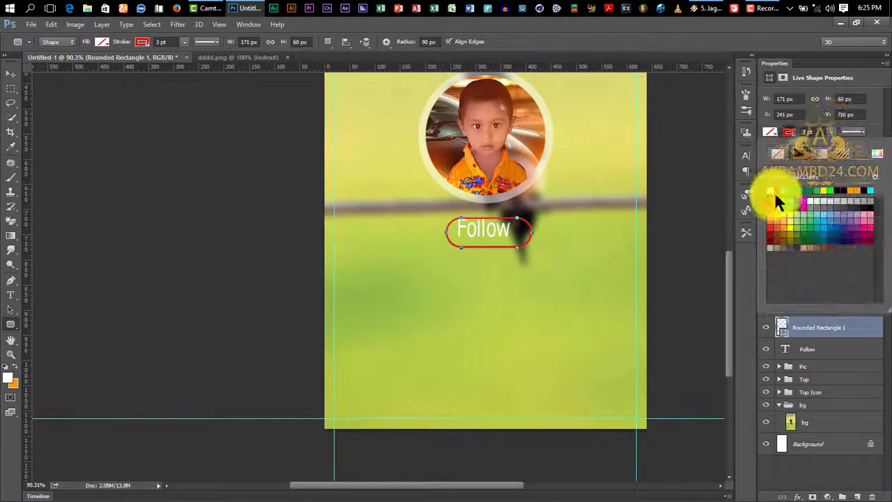
{"action": "left_click", "coordinate": [787, 208]}
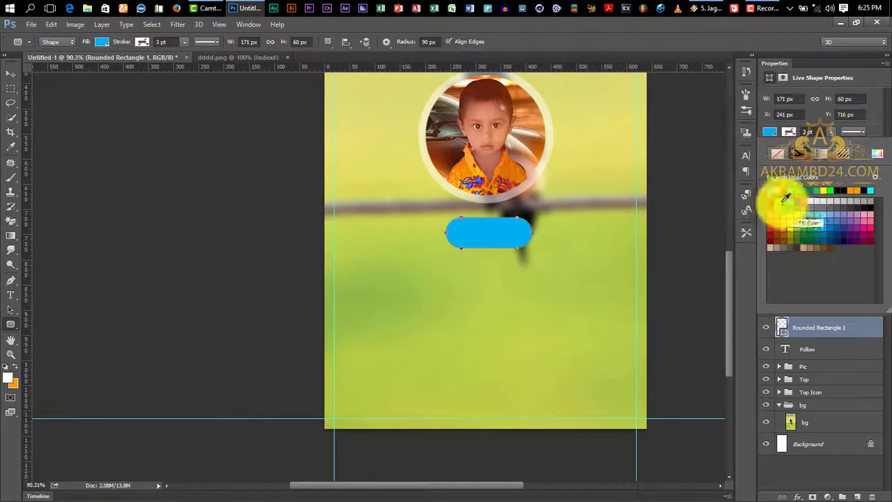
{"action": "scroll", "coordinate": [450, 257], "scroll_direction": "up", "scroll_amount": 5}
{"action": "double_click", "coordinate": [783, 330]}
{"action": "left_click", "coordinate": [409, 91]}
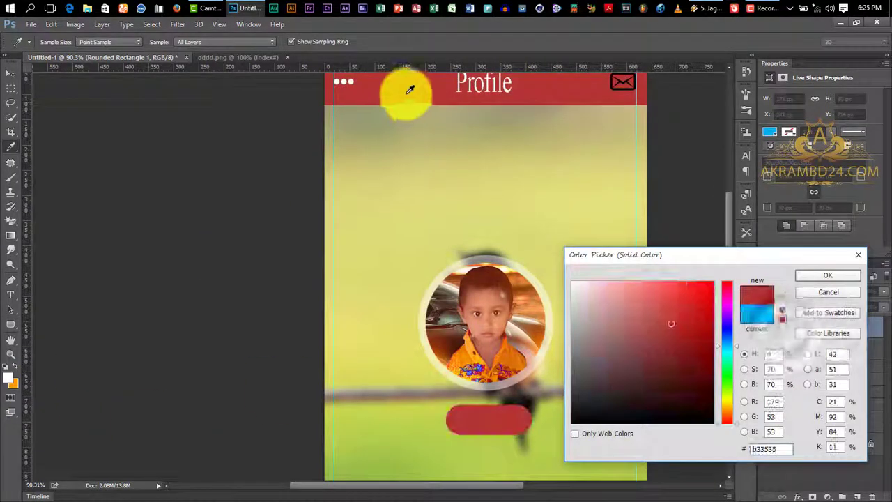
{"action": "left_click", "coordinate": [823, 275]}
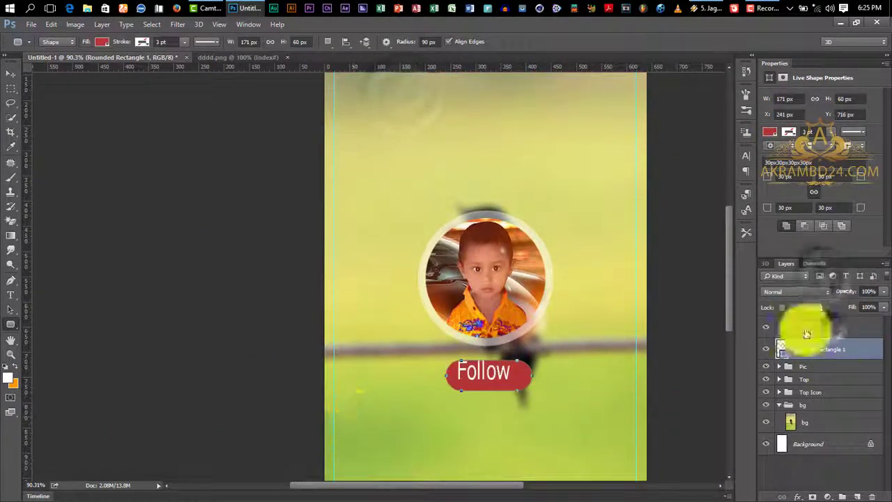
Center the label on the red button and change its text to + Follow
{"action": "left_click", "coordinate": [11, 73]}
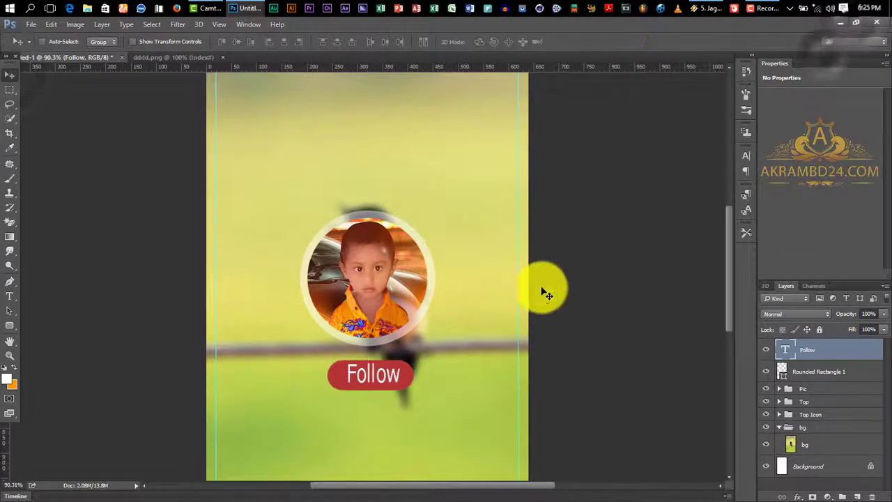
{"action": "double_click", "coordinate": [791, 349]}
{"action": "left_click", "coordinate": [351, 376]}
{"action": "type", "text": "+"}
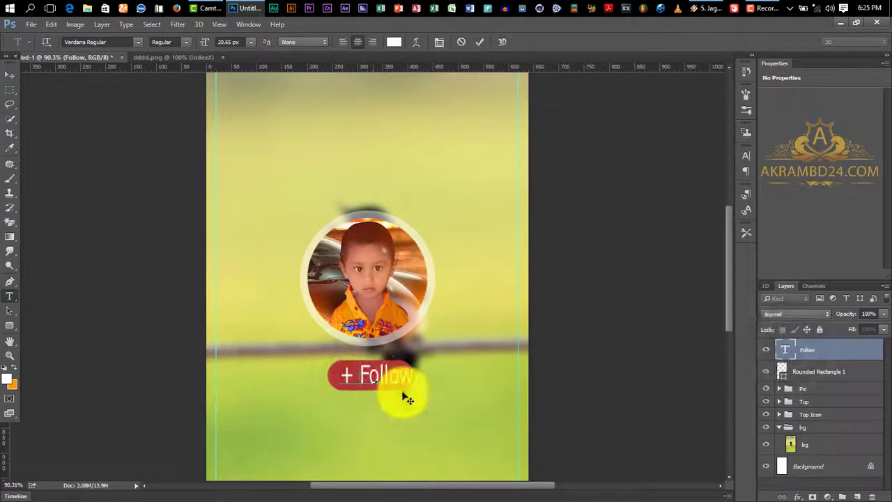
Add a drop shadow to the rounded rectangle with 60% opacity, 3 px distance, 40% spread and 10 px size
{"action": "left_click", "coordinate": [800, 373]}
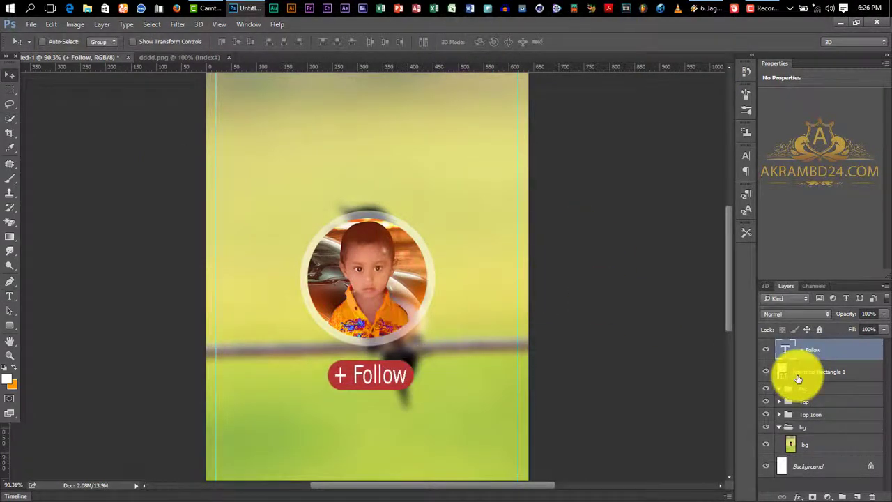
{"action": "right_click", "coordinate": [756, 478]}
{"action": "left_click", "coordinate": [283, 102]}
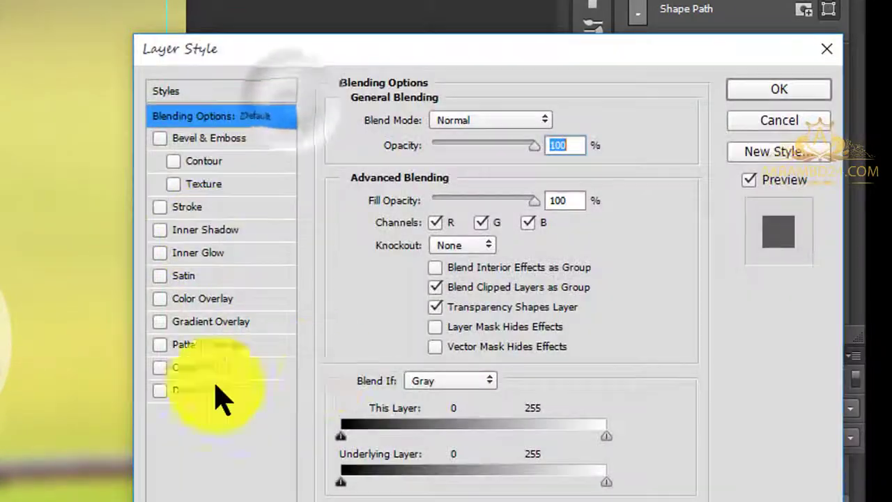
{"action": "left_click", "coordinate": [211, 383]}
{"action": "left_click_drag", "start_coordinate": [441, 213], "coordinate": [446, 211]}
{"action": "left_click_drag", "start_coordinate": [514, 149], "coordinate": [499, 148]}
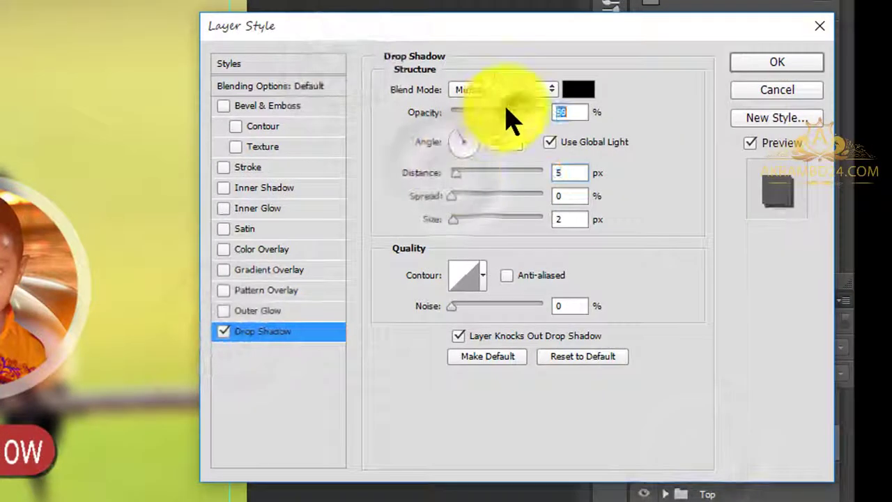
{"action": "left_click", "coordinate": [442, 354]}
{"action": "left_click_drag", "start_coordinate": [455, 223], "coordinate": [460, 221]}
{"action": "left_click_drag", "start_coordinate": [455, 196], "coordinate": [493, 195]}
{"action": "left_click_drag", "start_coordinate": [456, 173], "coordinate": [454, 172]}
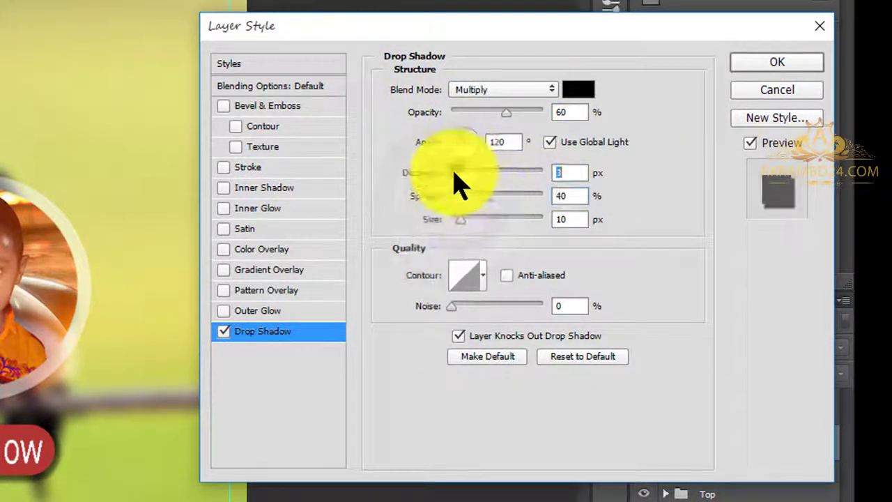
Set the drop shadow's blend mode to Hard Light and apply the layer style
{"action": "left_click", "coordinate": [502, 89]}
{"action": "left_click", "coordinate": [466, 140]}
{"action": "left_click", "coordinate": [506, 91]}
{"action": "left_click", "coordinate": [481, 218]}
{"action": "left_click", "coordinate": [510, 91]}
{"action": "left_click", "coordinate": [491, 305]}
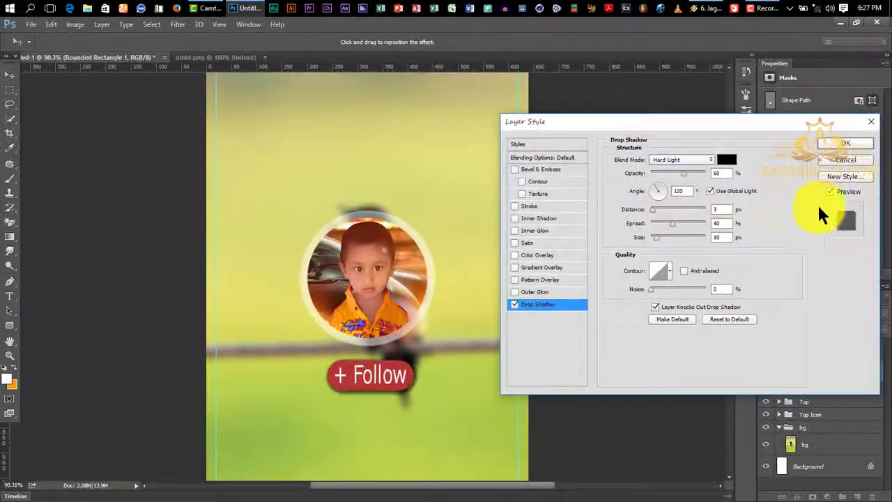
{"action": "left_click", "coordinate": [798, 89]}
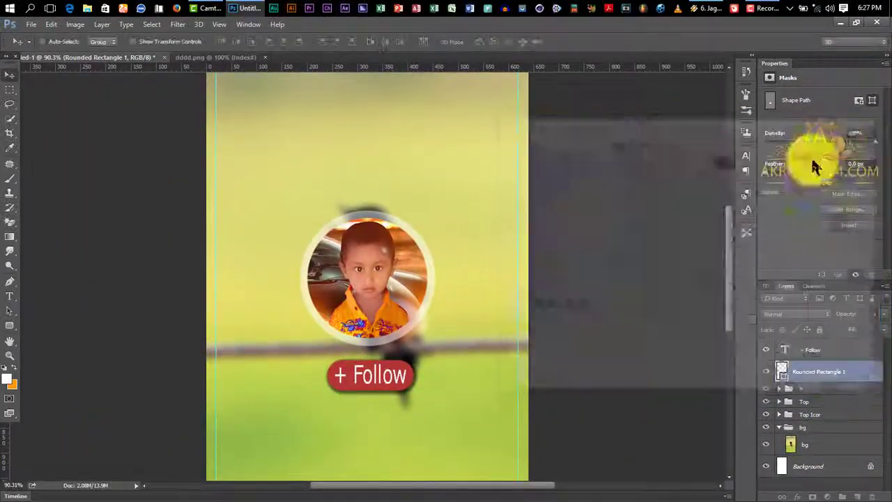
Group the + Follow text and the rounded rectangle into a new group named Follow
{"action": "left_click", "coordinate": [822, 349]}
{"action": "left_click", "coordinate": [822, 374], "text": "shift"}
{"action": "left_click_drag", "start_coordinate": [823, 375], "coordinate": [842, 497]}
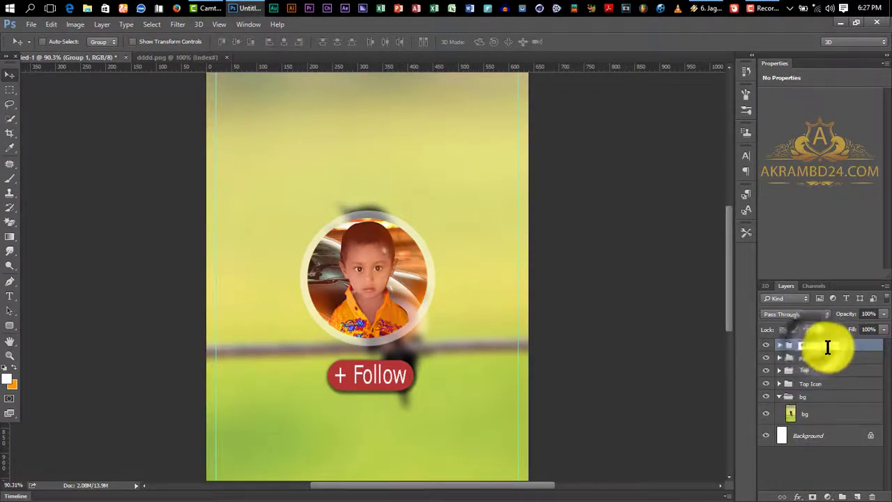
{"action": "left_click", "coordinate": [793, 360]}
{"action": "left_click", "coordinate": [774, 453]}
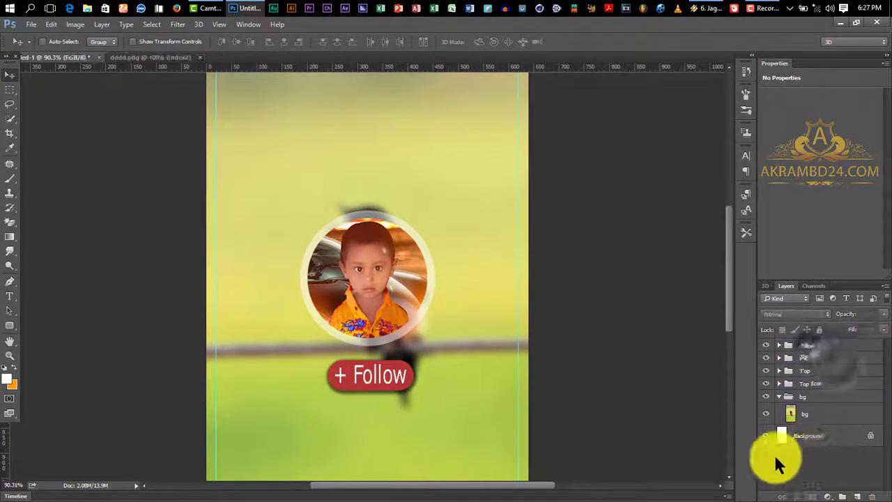
Add a white text line with the profile owner's full name below the Follow button
{"action": "scroll", "coordinate": [340, 397], "scroll_direction": "down", "scroll_amount": 2}
{"action": "left_click", "coordinate": [265, 396]}
{"action": "type", "text": "Akra"}
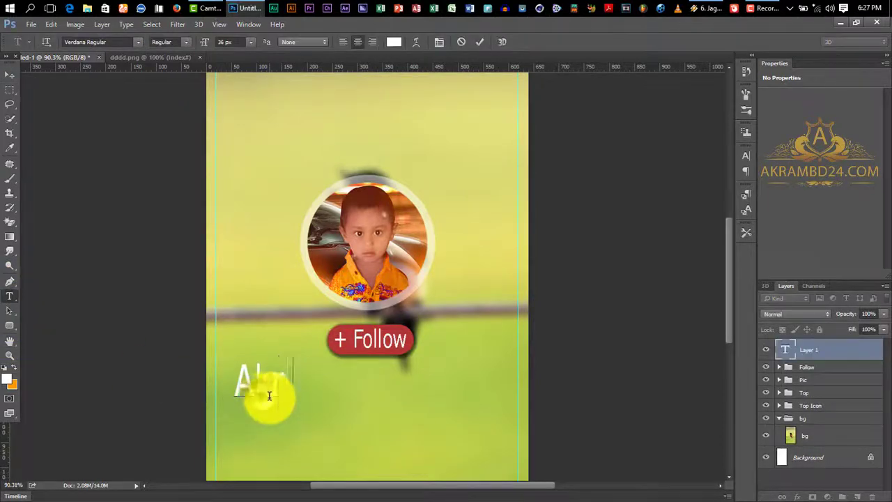
Set the full-name text's font to Times New Roman Regular
{"action": "key", "text": "ctrl+a"}
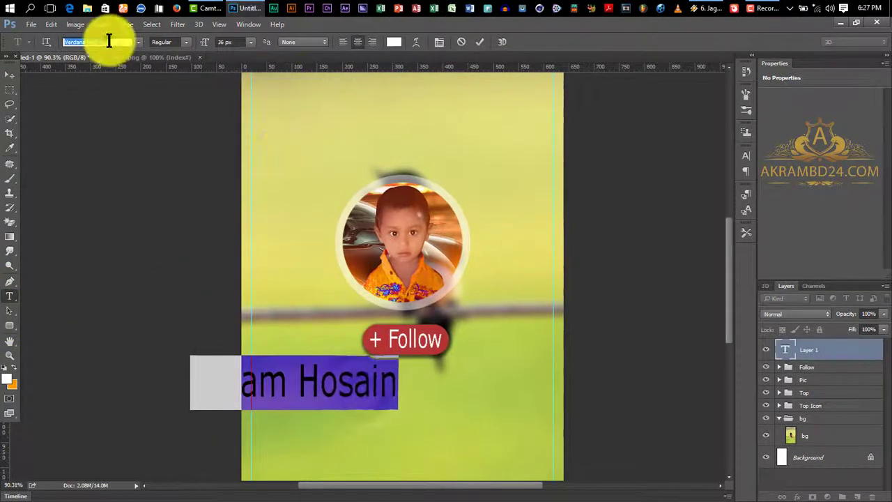
{"action": "type", "text": "ti"}
{"action": "left_click", "coordinate": [142, 72]}
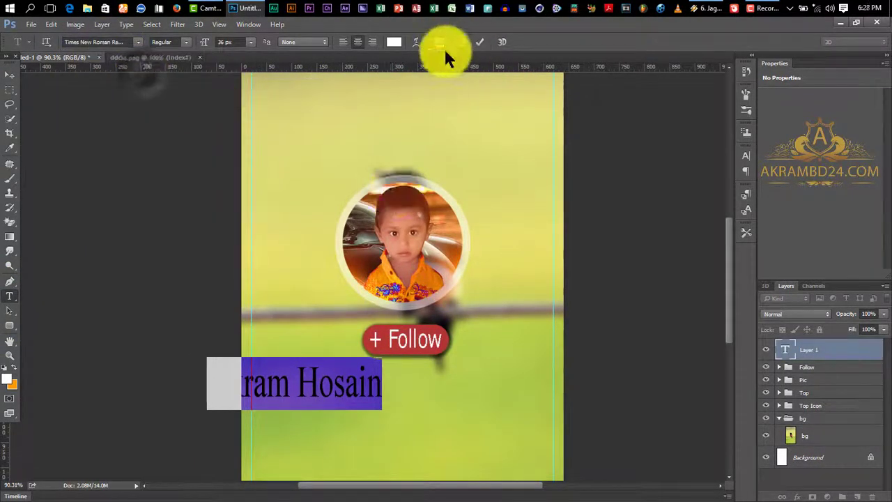
{"action": "left_click", "coordinate": [480, 42]}
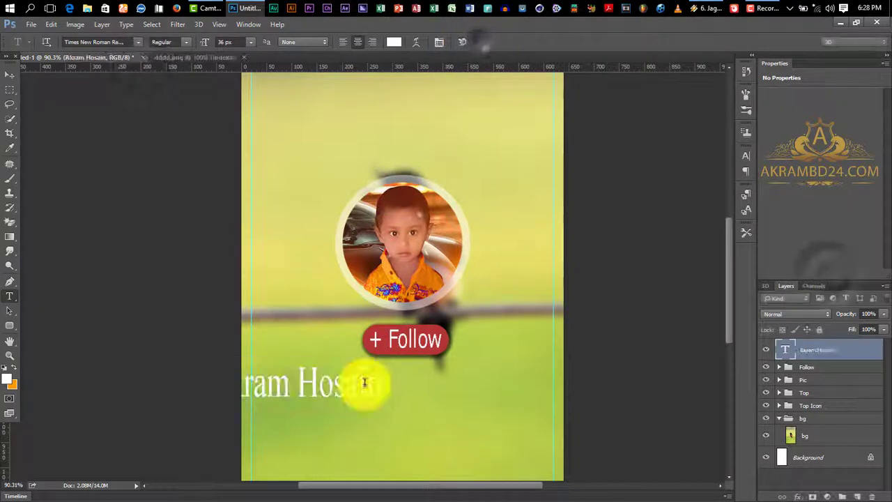
Center the full-name text horizontally on the bg layer and move it below the Follow button
{"action": "left_click", "coordinate": [807, 439], "text": "ctrl"}
{"action": "left_click", "coordinate": [10, 75]}
{"action": "left_click", "coordinate": [236, 41]}
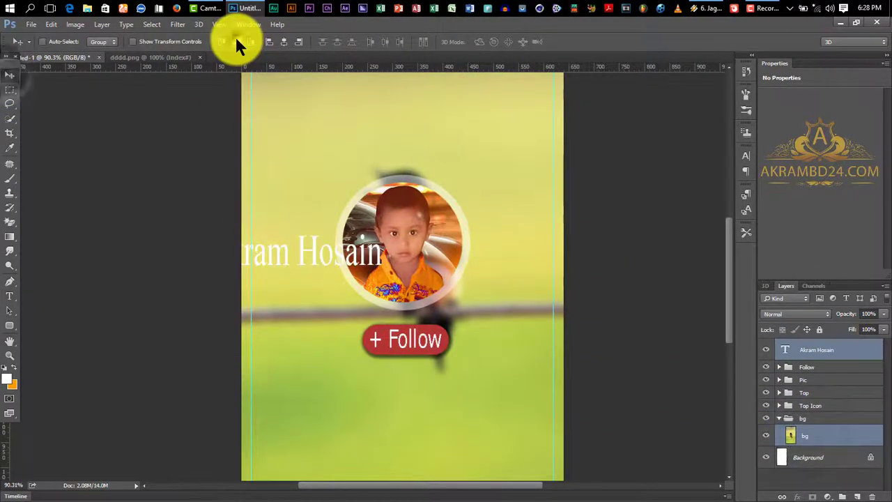
{"action": "left_click", "coordinate": [283, 43]}
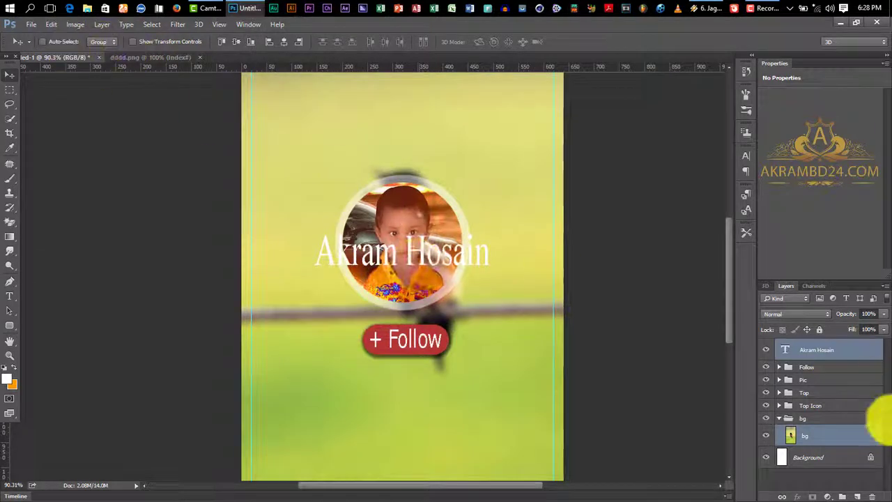
{"action": "left_click", "coordinate": [807, 475]}
{"action": "left_click", "coordinate": [828, 351]}
{"action": "left_click_drag", "start_coordinate": [423, 250], "coordinate": [423, 379]}
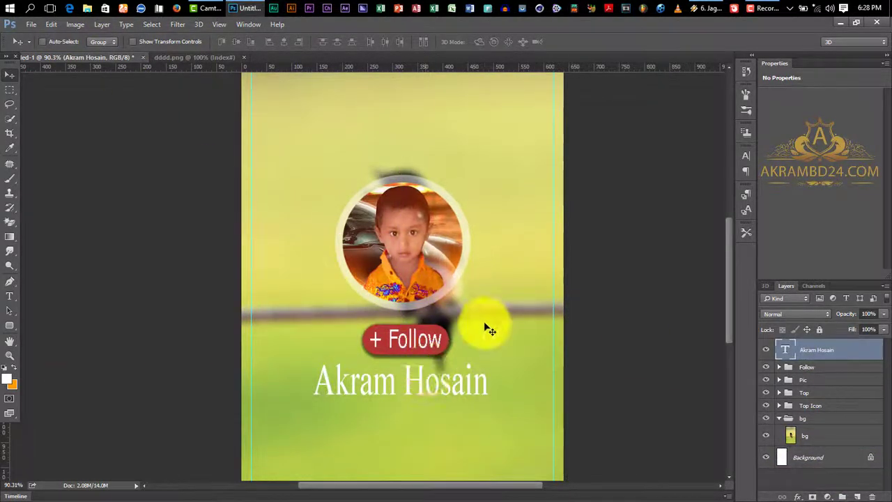
Scale the full-name text to about 76% and place it directly beneath the Follow button, horizontally centered
{"action": "key", "text": "ctrl+t"}
{"action": "left_click_drag", "start_coordinate": [510, 383], "coordinate": [444, 377]}
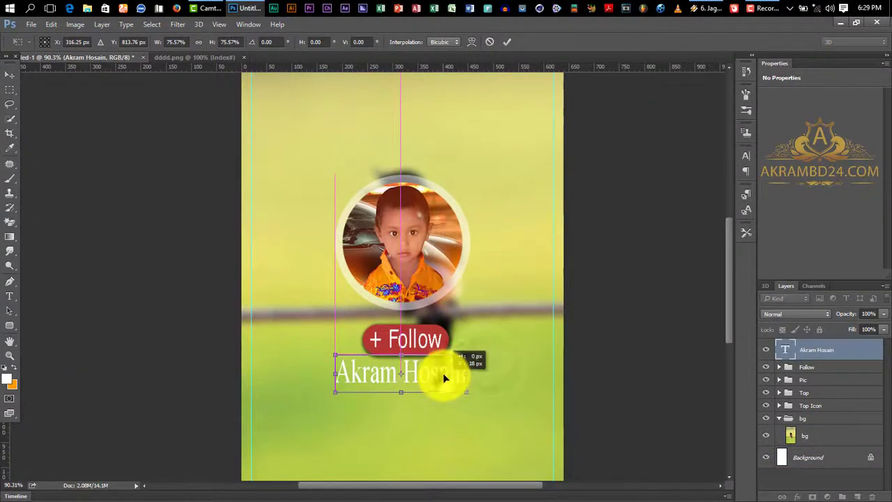
{"action": "left_click", "coordinate": [507, 42]}
Set the full-name text to 22.2 px size and 170.19 px leading, with 159% vertical and 153% horizontal scale
{"action": "double_click", "coordinate": [786, 350]}
{"action": "left_click", "coordinate": [746, 156]}
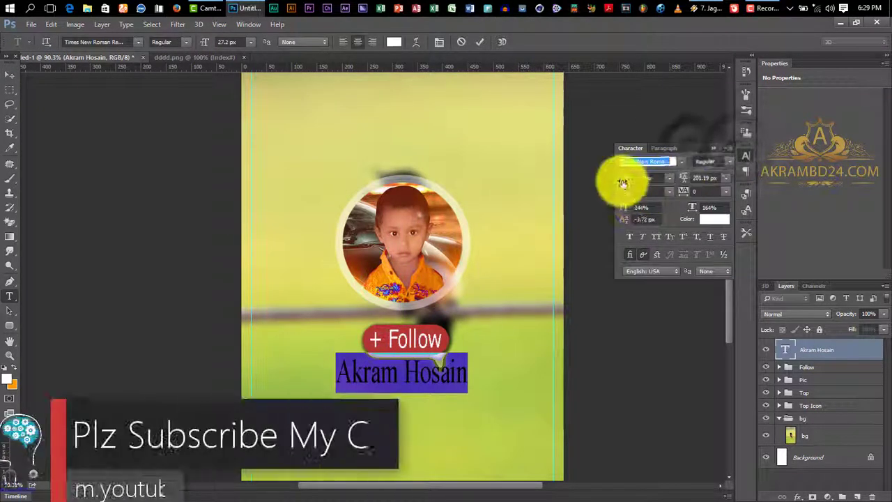
{"action": "left_click_drag", "start_coordinate": [624, 181], "coordinate": [620, 180]}
{"action": "left_click_drag", "start_coordinate": [682, 179], "coordinate": [676, 179]}
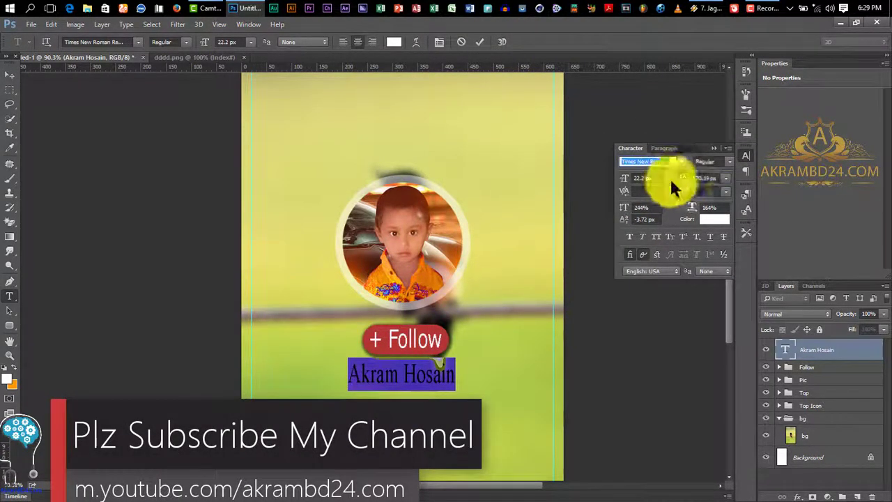
{"action": "left_click_drag", "start_coordinate": [605, 210], "coordinate": [579, 316]}
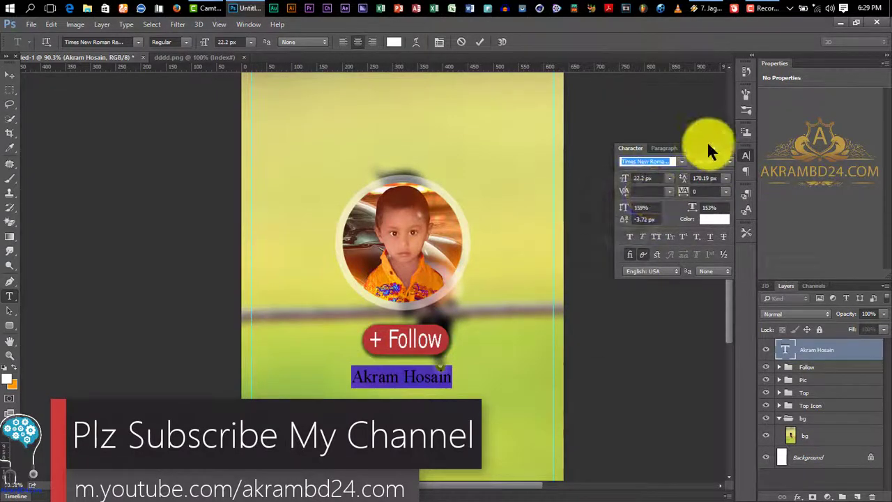
{"action": "left_click", "coordinate": [713, 147]}
Move the full-name text slightly up, closer to the Follow button
{"action": "left_click", "coordinate": [814, 349]}
{"action": "key", "text": "v"}
{"action": "left_click_drag", "start_coordinate": [429, 378], "coordinate": [433, 371]}
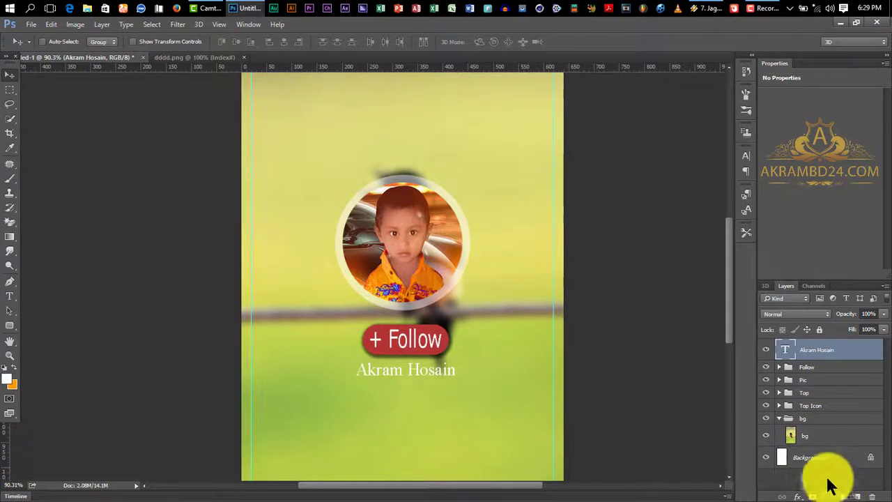
{"action": "left_click", "coordinate": [10, 296]}
{"action": "left_click", "coordinate": [349, 398]}
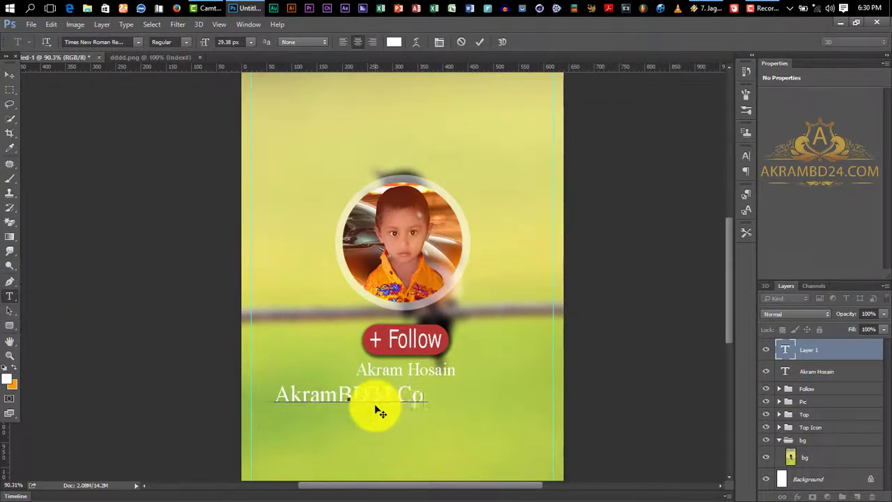
{"action": "left_click", "coordinate": [478, 42]}
Reduce the website text's font size, widen its letter tracking and adjust its baseline shift
{"action": "left_click", "coordinate": [439, 42]}
{"action": "left_click_drag", "start_coordinate": [624, 179], "coordinate": [616, 181]}
{"action": "left_click_drag", "start_coordinate": [684, 192], "coordinate": [736, 189]}
{"action": "left_click_drag", "start_coordinate": [624, 219], "coordinate": [632, 218]}
{"action": "left_click_drag", "start_coordinate": [684, 192], "coordinate": [741, 223]}
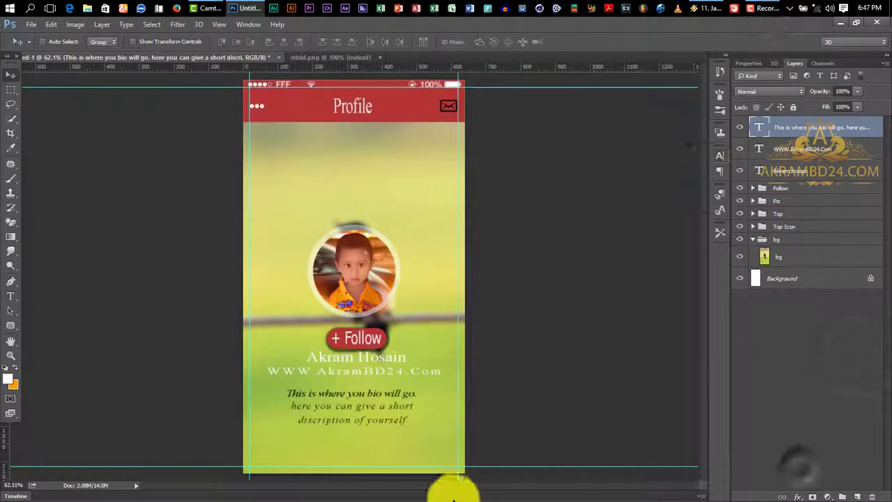
Nudge the bio text up by about 14 px towards the website line
{"action": "key", "text": "Up"}
{"action": "key", "text": "Up"}
{"action": "key", "text": "Up"}
{"action": "key", "text": "Up"}
{"action": "key", "text": "Up"}
{"action": "key", "text": "Up"}
{"action": "key", "text": "Up"}
{"action": "key", "text": "Up"}
{"action": "key", "text": "Up"}
{"action": "key", "text": "Up"}
{"action": "key", "text": "Up"}
{"action": "key", "text": "Up"}
{"action": "key", "text": "Up"}
{"action": "key", "text": "Up"}
Group the bio, website and full-name text layers into a new group named text
{"action": "left_click", "coordinate": [808, 175], "text": "shift"}
{"action": "left_click", "coordinate": [844, 495]}
{"action": "double_click", "coordinate": [778, 124]}
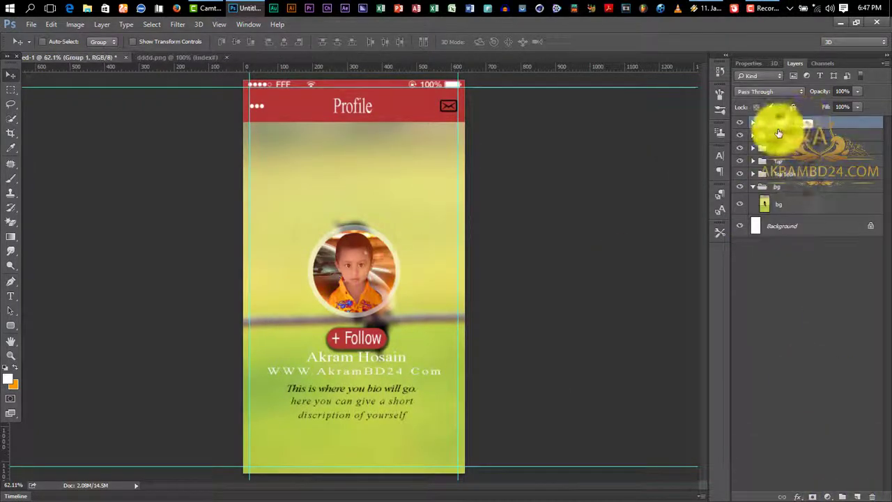
{"action": "type", "text": "text"}
{"action": "key", "text": "Return"}
Move the text, Follow and Pic groups together up by about 120 px
{"action": "left_click", "coordinate": [740, 136]}
{"action": "left_click", "coordinate": [741, 135]}
{"action": "left_click", "coordinate": [741, 148]}
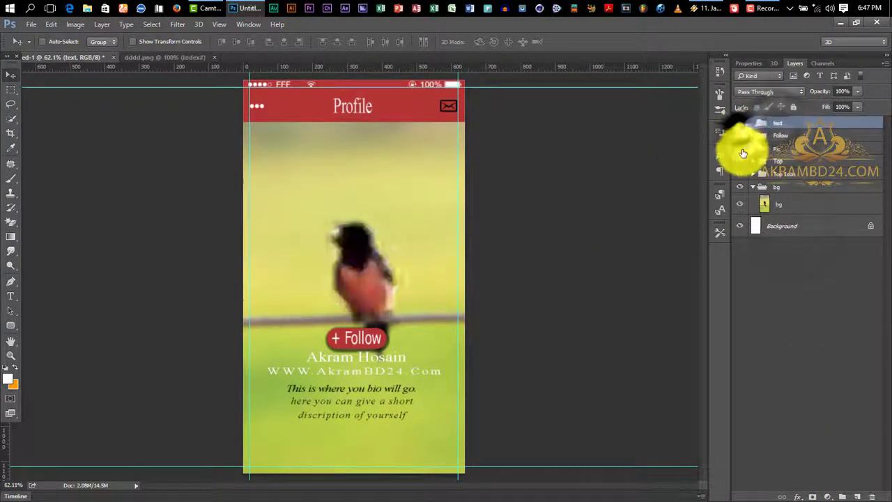
{"action": "left_click", "coordinate": [740, 149]}
{"action": "left_click", "coordinate": [780, 147], "text": "shift"}
{"action": "key", "text": "shift+Up"}
{"action": "key", "text": "shift+Up"}
{"action": "key", "text": "shift+Up"}
{"action": "key", "text": "shift+Up"}
{"action": "key", "text": "shift+Up"}
{"action": "key", "text": "shift+Up"}
{"action": "key", "text": "shift+Up"}
{"action": "key", "text": "shift+Up"}
{"action": "key", "text": "shift+Up"}
{"action": "key", "text": "shift+Up"}
{"action": "key", "text": "shift+Up"}
{"action": "key", "text": "shift+Up"}
Move the Follow and text groups slightly down, away from the circular photo
{"action": "left_click", "coordinate": [780, 138]}
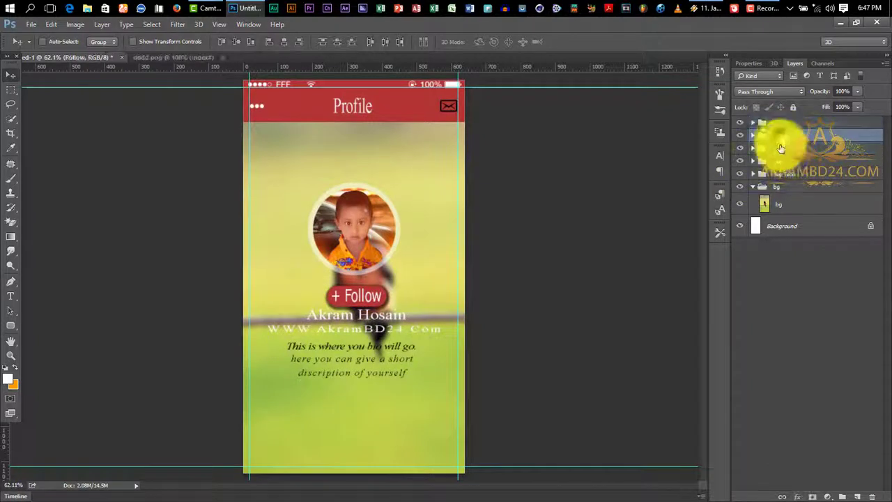
{"action": "left_click", "coordinate": [780, 127], "text": "shift"}
{"action": "key", "text": "shift+Down"}
Move the website and full-name lines in the text group down about 10 px, leaving the bio in place
{"action": "left_click", "coordinate": [753, 124]}
{"action": "left_click", "coordinate": [801, 161]}
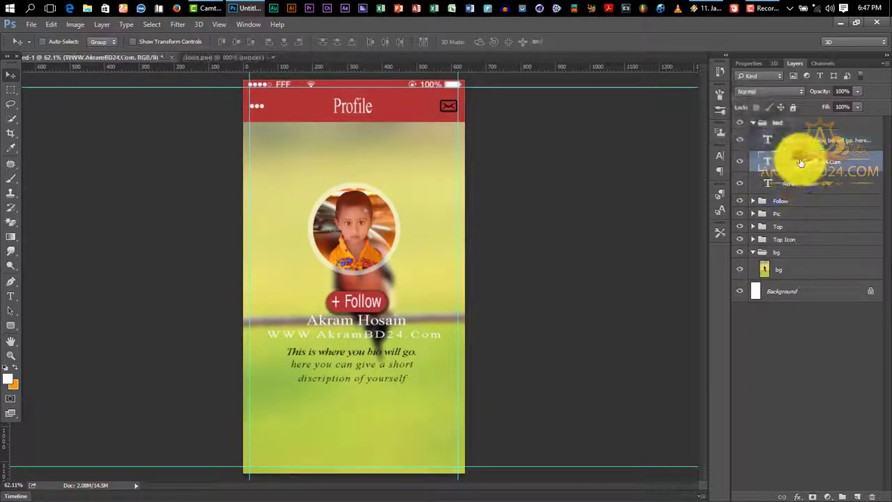
{"action": "left_click", "coordinate": [801, 184]}
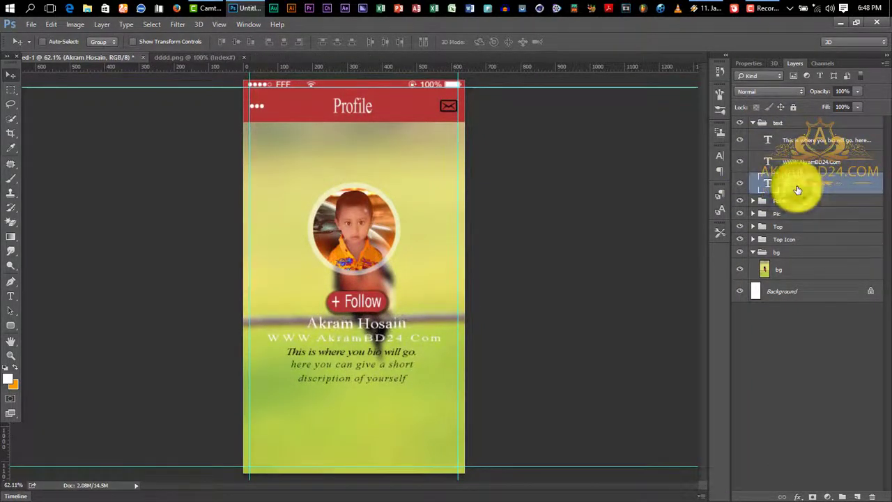
{"action": "left_click", "coordinate": [860, 439]}
{"action": "left_click", "coordinate": [752, 122]}
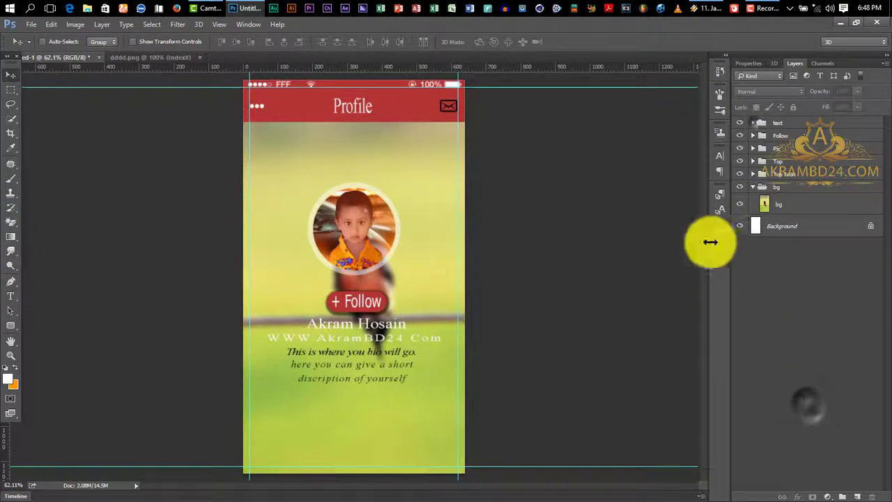
Draw a 638 by 192 px rectangle across the bottom of the profile screen with a bright red fill and no stroke
{"action": "left_click", "coordinate": [753, 187]}
{"action": "left_click", "coordinate": [11, 325]}
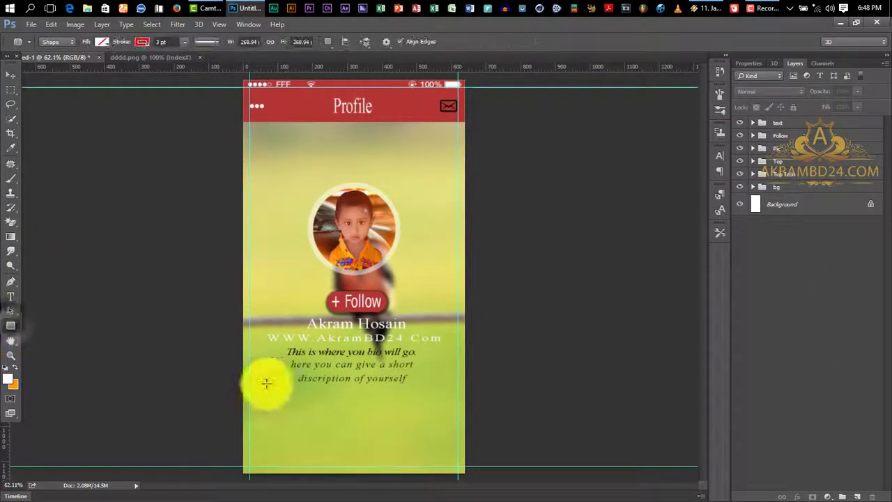
{"action": "mouse_move", "coordinate": [243, 407]}
{"action": "left_mouse_down"}
{"action": "mouse_move", "coordinate": [293, 434]}
{"action": "mouse_move", "coordinate": [465, 473]}
{"action": "left_mouse_up"}
{"action": "left_click", "coordinate": [761, 131]}
{"action": "left_click", "coordinate": [751, 154]}
{"action": "left_click", "coordinate": [745, 131]}
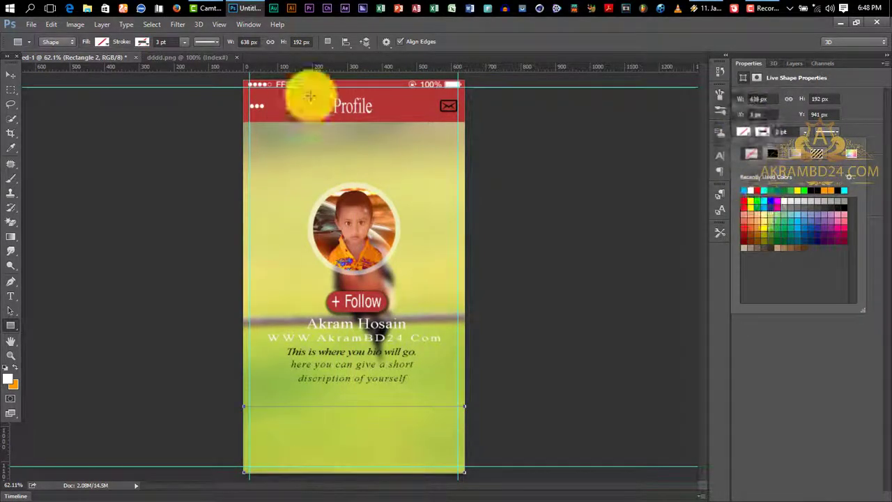
{"action": "left_click", "coordinate": [744, 201]}
{"action": "left_click", "coordinate": [793, 366]}
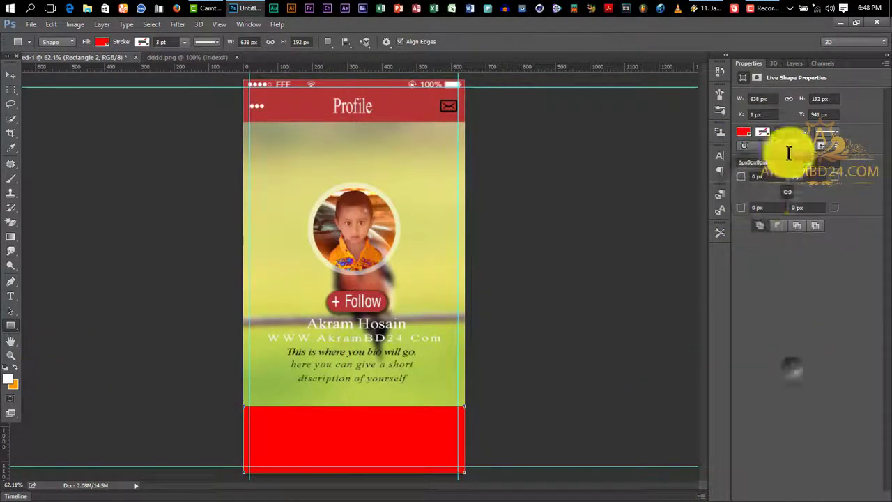
Recolour the bottom rectangle with the darker red sampled from the Profile header
{"action": "left_click", "coordinate": [887, 55]}
{"action": "left_click", "coordinate": [863, 103]}
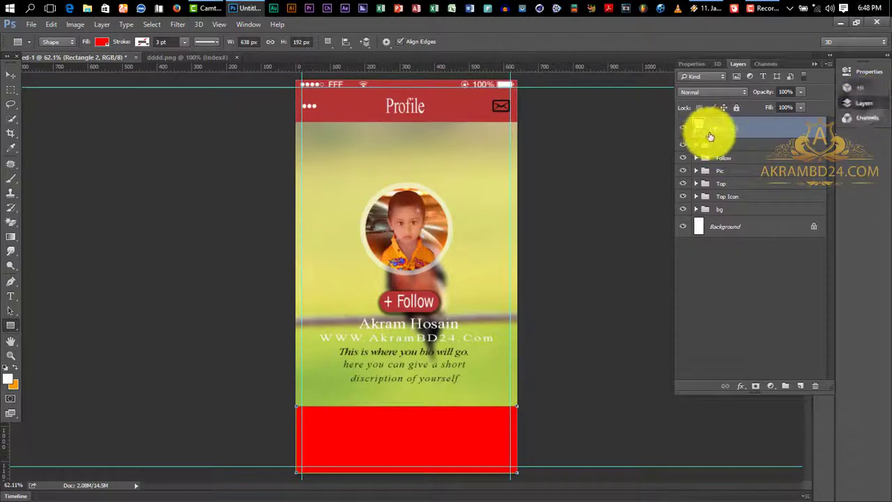
{"action": "double_click", "coordinate": [700, 128]}
{"action": "left_click", "coordinate": [460, 105]}
{"action": "left_click", "coordinate": [839, 274]}
Shorten the bottom red bar by lowering its upper edge about 60 px
{"action": "left_click", "coordinate": [11, 75]}
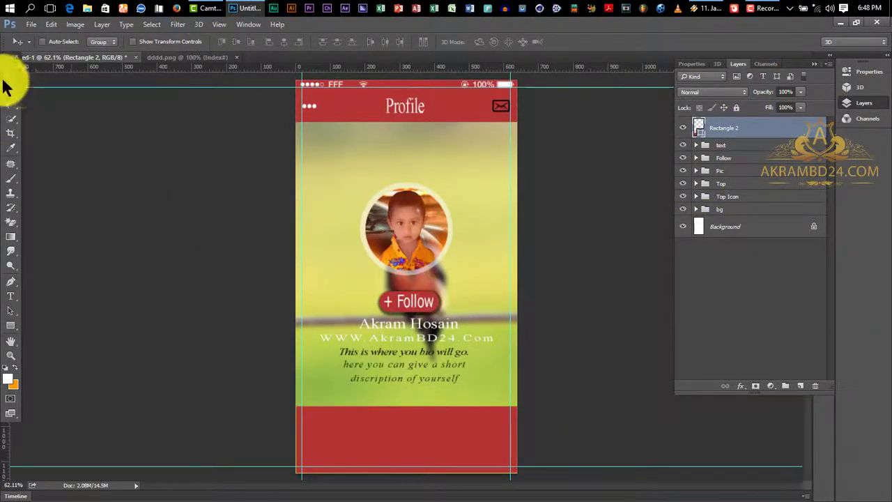
{"action": "key", "text": "ctrl+t"}
{"action": "left_click_drag", "start_coordinate": [406, 406], "coordinate": [407, 428]}
{"action": "left_click", "coordinate": [508, 42]}
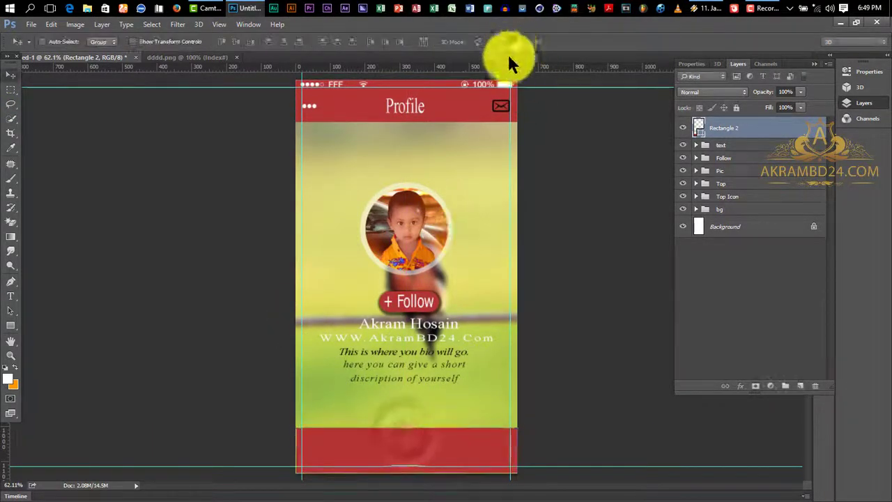
Place the user silhouette image from the desktop, scale it to 14.52%, and position it at the lower-left guides on the red bar
{"action": "left_click", "coordinate": [840, 22]}
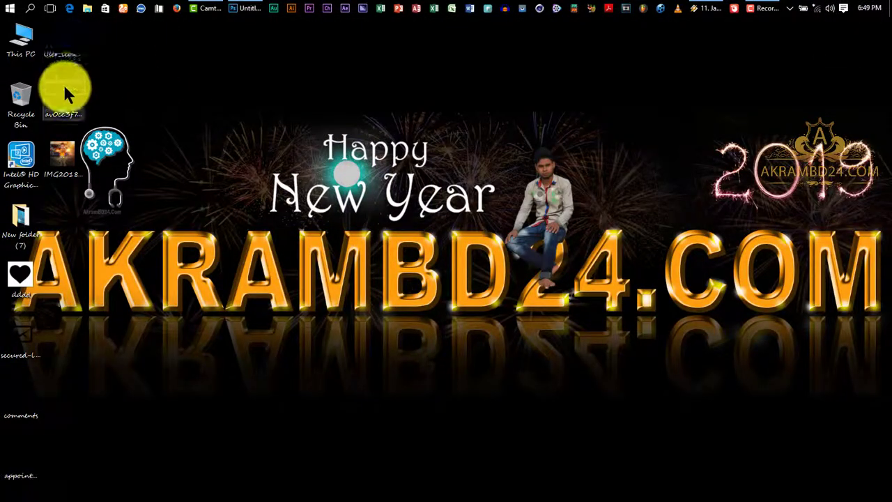
{"action": "left_click_drag", "start_coordinate": [212, 12], "coordinate": [316, 439]}
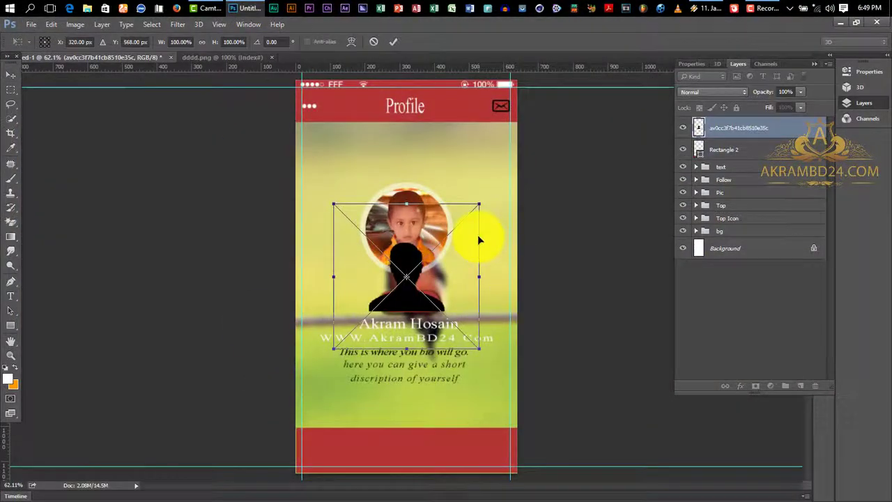
{"action": "left_click_drag", "start_coordinate": [478, 235], "coordinate": [498, 221]}
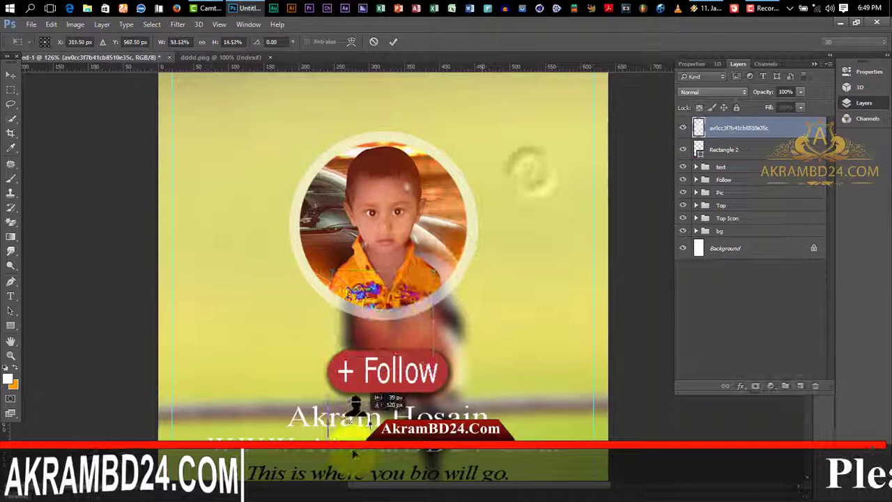
{"action": "scroll", "coordinate": [379, 368], "scroll_direction": "down", "scroll_amount": 4}
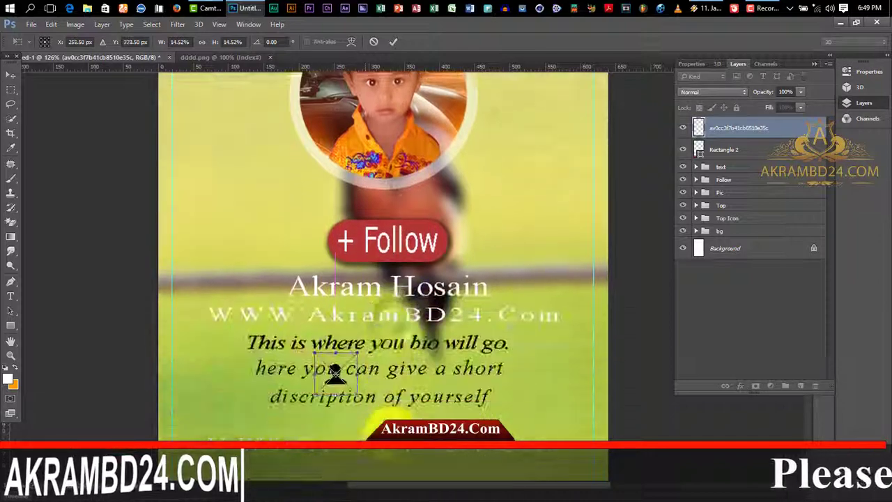
{"action": "left_click_drag", "start_coordinate": [379, 246], "coordinate": [223, 416]}
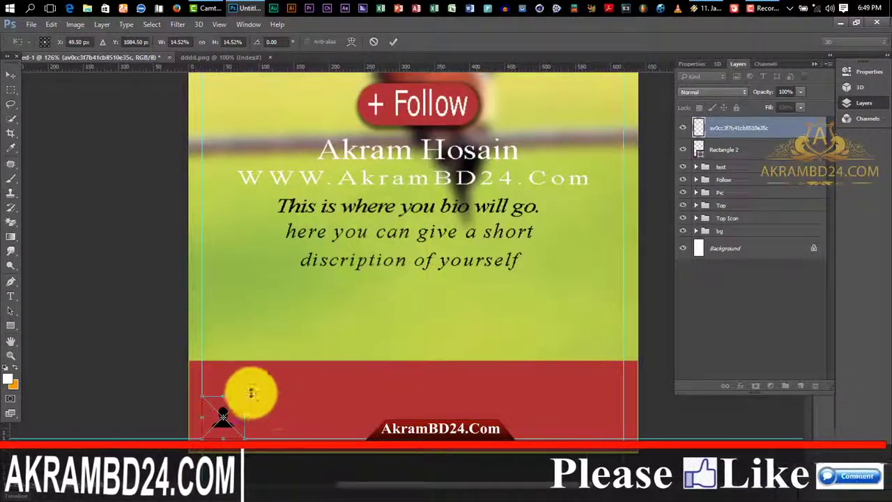
{"action": "left_click", "coordinate": [393, 43]}
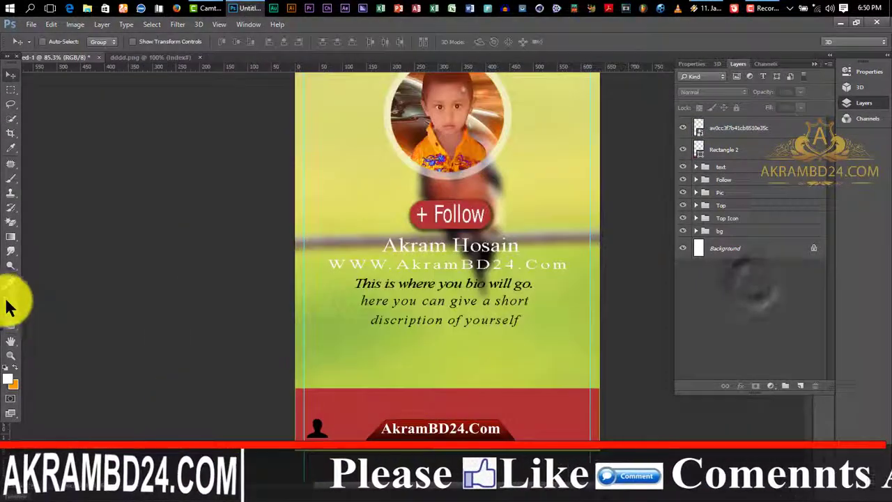
Add the text 66 and place it just right of the user icon on the bottom bar
{"action": "left_click", "coordinate": [10, 296]}
{"action": "left_click", "coordinate": [337, 432]}
{"action": "type", "text": "0"}
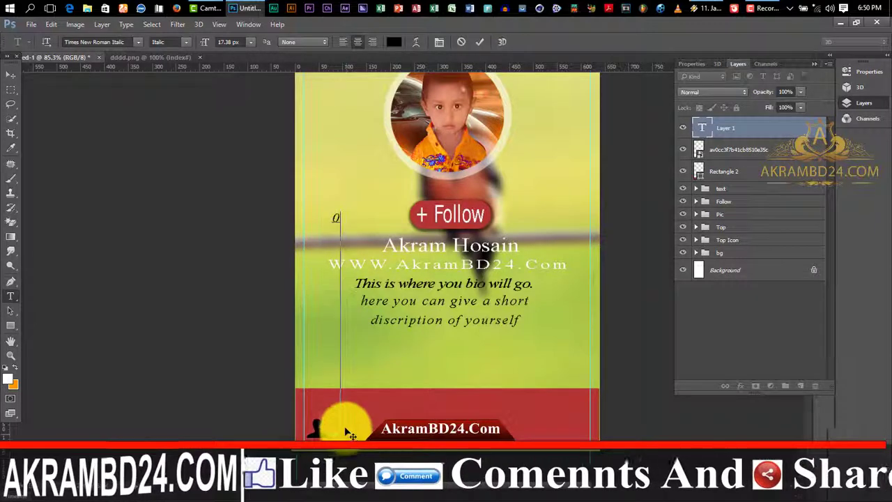
{"action": "type", "text": "66"}
{"action": "left_click", "coordinate": [480, 43]}
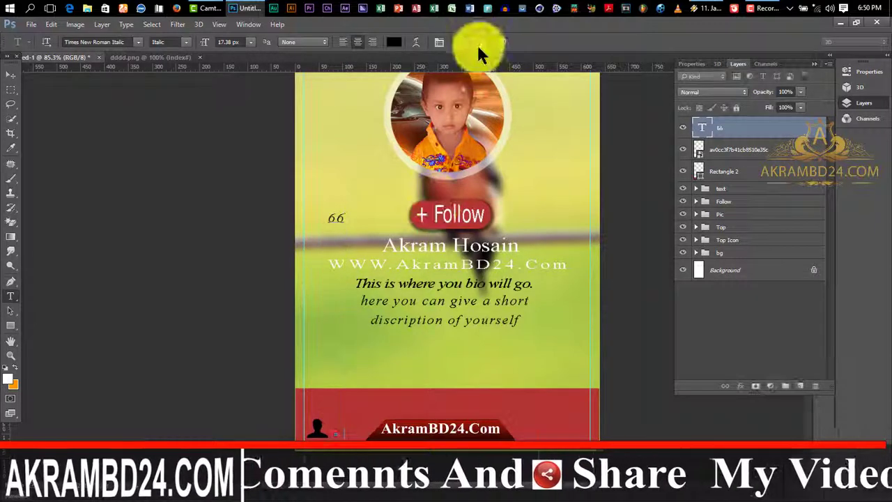
{"action": "left_click", "coordinate": [11, 75]}
{"action": "left_click_drag", "start_coordinate": [341, 223], "coordinate": [357, 435]}
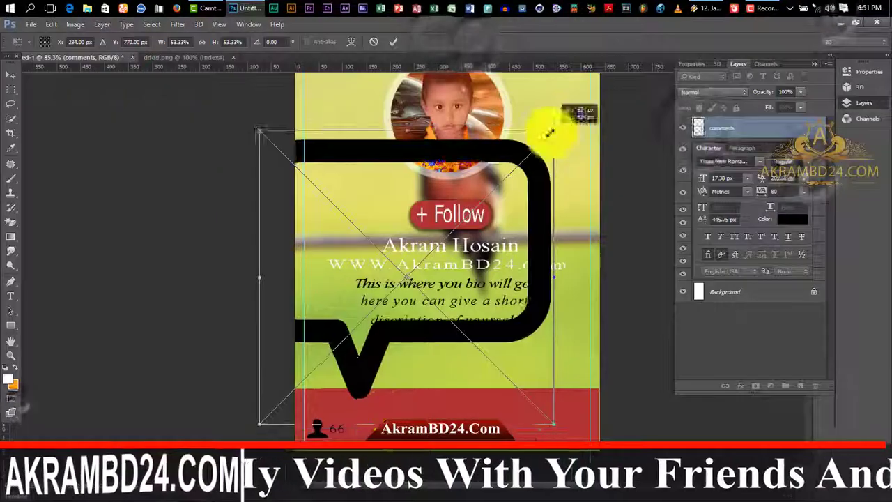
Scale the comments speech-bubble image down to icon size and place it on the bottom bar, right of the 66
{"action": "left_click_drag", "start_coordinate": [549, 133], "coordinate": [416, 269]}
{"action": "left_click_drag", "start_coordinate": [410, 278], "coordinate": [381, 425]}
{"action": "scroll", "coordinate": [348, 426], "scroll_direction": "up", "scroll_amount": 5}
{"action": "left_click", "coordinate": [392, 42]}
{"action": "left_click", "coordinate": [790, 147]}
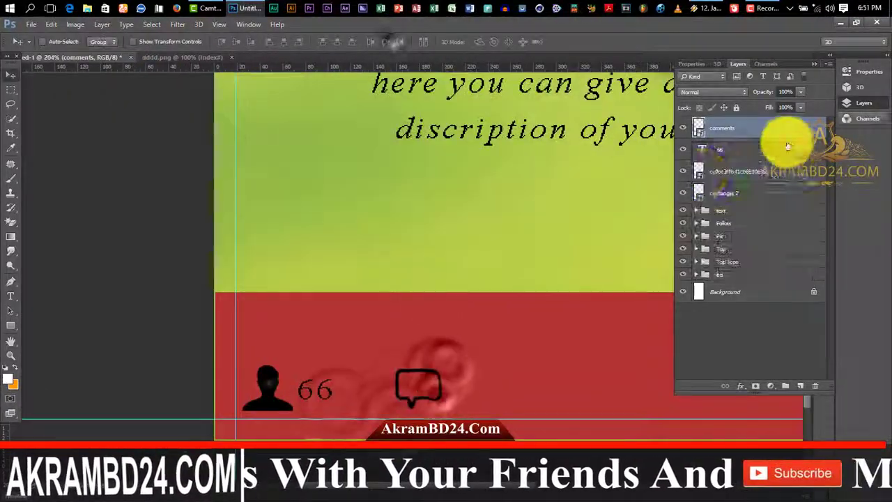
Add the text 114 and place it just right of the speech-bubble icon
{"action": "left_click", "coordinate": [723, 173]}
{"action": "key", "text": "t"}
{"action": "left_click", "coordinate": [481, 383]}
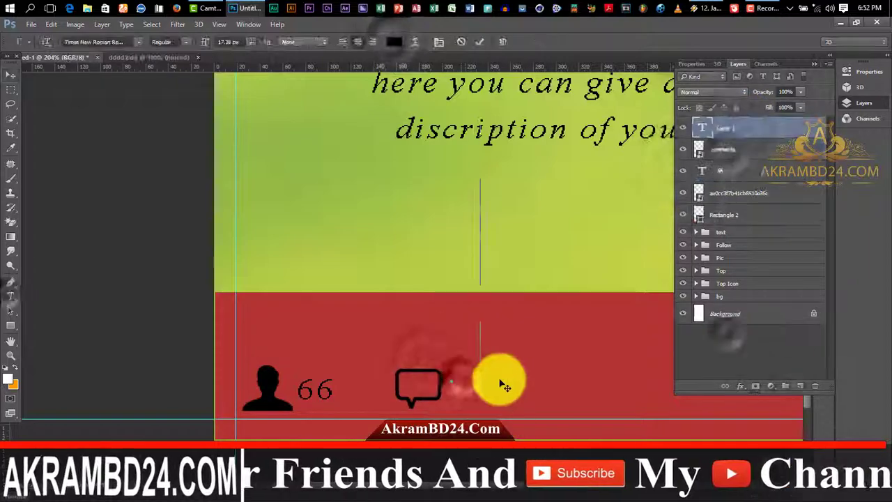
{"action": "type", "text": "114"}
{"action": "scroll", "coordinate": [502, 279], "scroll_direction": "up", "scroll_amount": 7}
{"action": "key", "text": "v"}
{"action": "scroll", "coordinate": [502, 233], "scroll_direction": "down", "scroll_amount": 6}
{"action": "left_click_drag", "start_coordinate": [499, 84], "coordinate": [492, 415]}
{"action": "scroll", "coordinate": [427, 409], "scroll_direction": "down", "scroll_amount": 1}
{"action": "scroll", "coordinate": [427, 410], "scroll_direction": "right", "scroll_amount": 2}
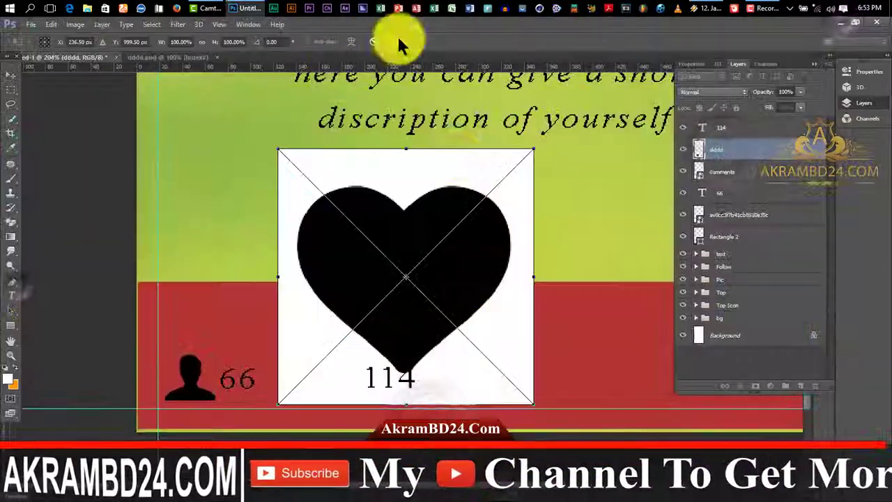
Scale the heart image down to icon size, erase its white background, and place it on the bar right of the 114
{"action": "left_click_drag", "start_coordinate": [527, 149], "coordinate": [464, 336]}
{"action": "key", "text": "Return"}
{"action": "scroll", "coordinate": [462, 324], "scroll_direction": "up", "scroll_amount": 4}
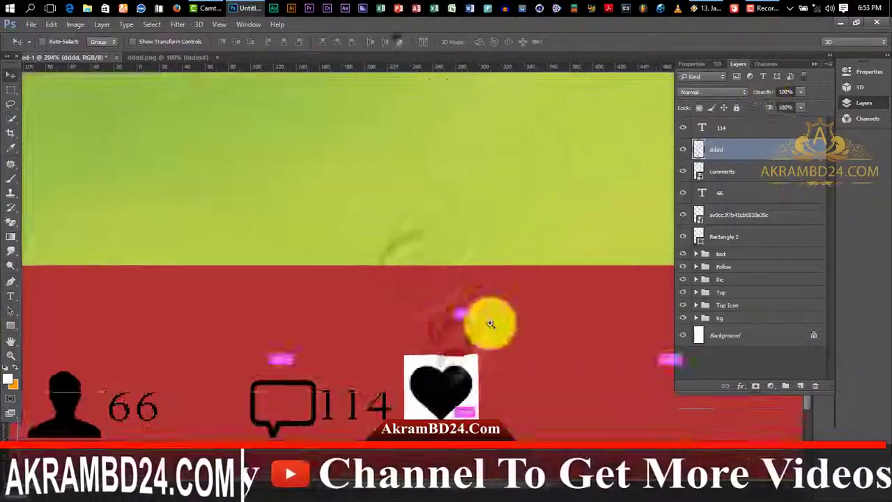
{"action": "key", "text": "e"}
{"action": "left_click", "coordinate": [464, 409]}
{"action": "key", "text": "v"}
{"action": "left_click_drag", "start_coordinate": [454, 408], "coordinate": [545, 411]}
{"action": "scroll", "coordinate": [546, 411], "scroll_direction": "right", "scroll_amount": 4}
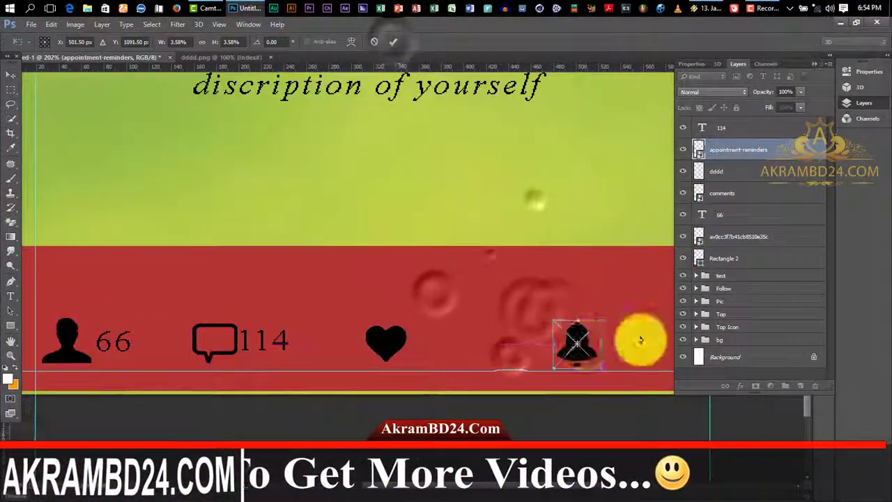
Place the bell icon at 3.58% scale on the bar, and add the counts 32 beside the heart and 64 beside the bell
{"action": "key", "text": "Return"}
{"action": "left_click", "coordinate": [10, 296]}
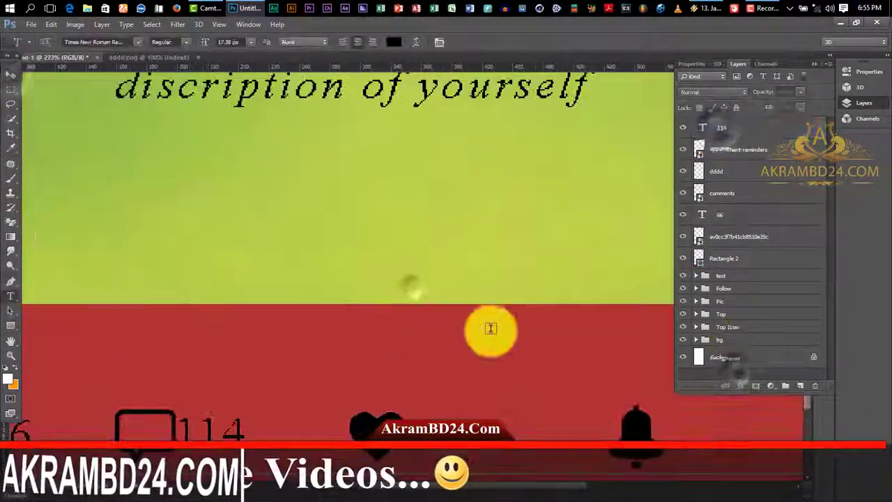
{"action": "left_click", "coordinate": [10, 74]}
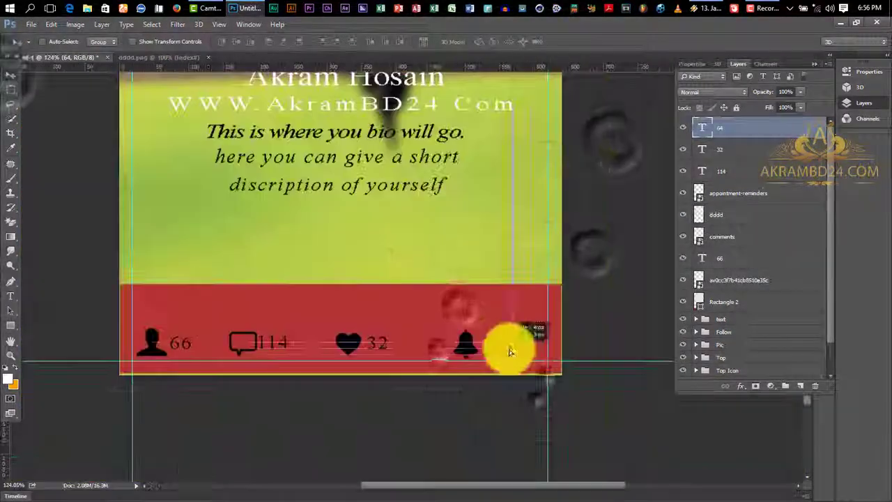
Space the bottom bar's icons and counts evenly and gather them into a group named down
{"action": "left_click", "coordinate": [383, 41]}
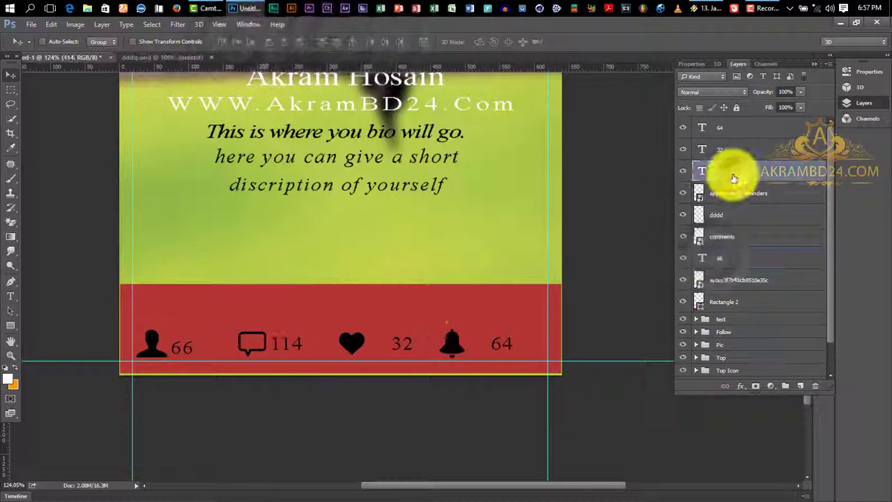
{"action": "left_click", "coordinate": [717, 282], "text": "shift"}
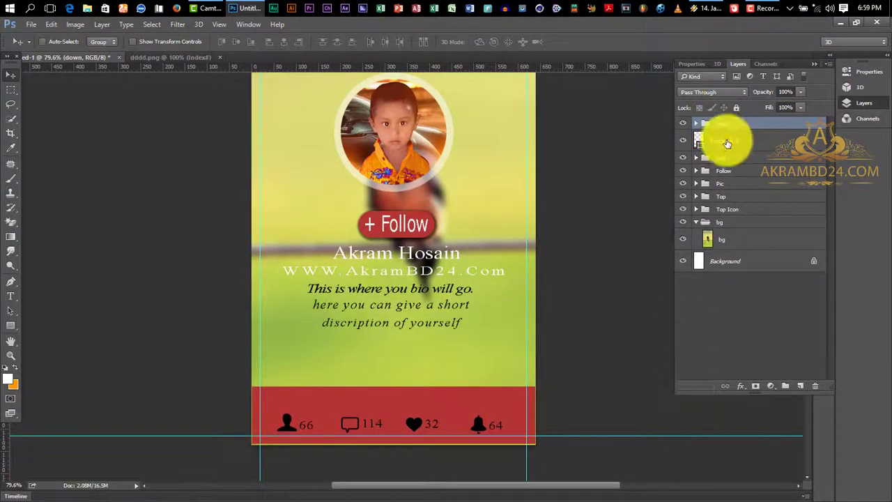
Reduce the bottom red bar to 62.64% of its height, keeping its lower edge in place
{"action": "key", "text": "ctrl+t"}
{"action": "left_click_drag", "start_coordinate": [394, 387], "coordinate": [394, 410]}
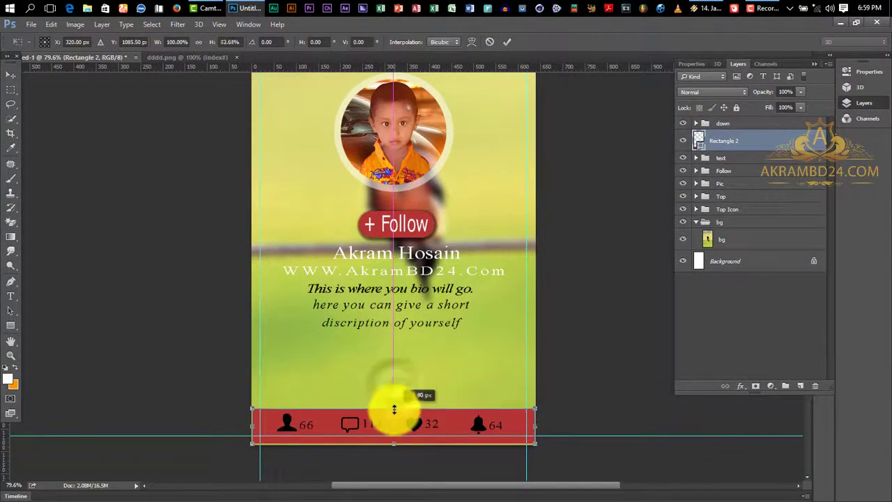
{"action": "left_click", "coordinate": [506, 44]}
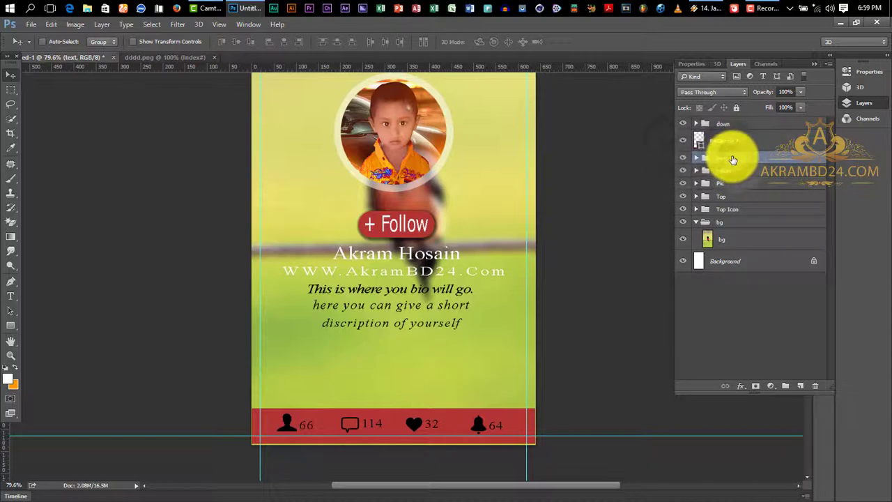
Move the whole text group down about 20 px, away from the Follow button
{"action": "key", "text": "Down"}
{"action": "key", "text": "Down"}
{"action": "key", "text": "Down"}
{"action": "key", "text": "Down"}
{"action": "key", "text": "Down"}
{"action": "key", "text": "Down"}
{"action": "key", "text": "Down"}
{"action": "key", "text": "Down"}
{"action": "key", "text": "Down"}
{"action": "key", "text": "Down"}
{"action": "key", "text": "Down"}
{"action": "key", "text": "Down"}
{"action": "key", "text": "Down"}
{"action": "key", "text": "Down"}
{"action": "key", "text": "Down"}
{"action": "key", "text": "Down"}
{"action": "key", "text": "Down"}
{"action": "key", "text": "Down"}
{"action": "key", "text": "Down"}
{"action": "key", "text": "Down"}
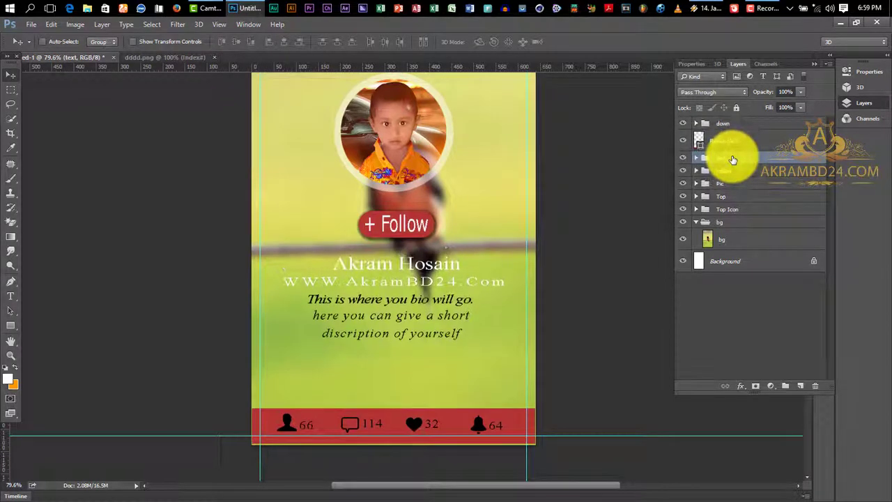
Space out the lines in the text group by moving the bio down about 40 px and the website line about 15 px
{"action": "left_click", "coordinate": [696, 159]}
{"action": "left_click", "coordinate": [729, 179]}
{"action": "key", "text": "Down"}
{"action": "key", "text": "Down"}
{"action": "key", "text": "Down"}
{"action": "key", "text": "Down"}
{"action": "key", "text": "Down"}
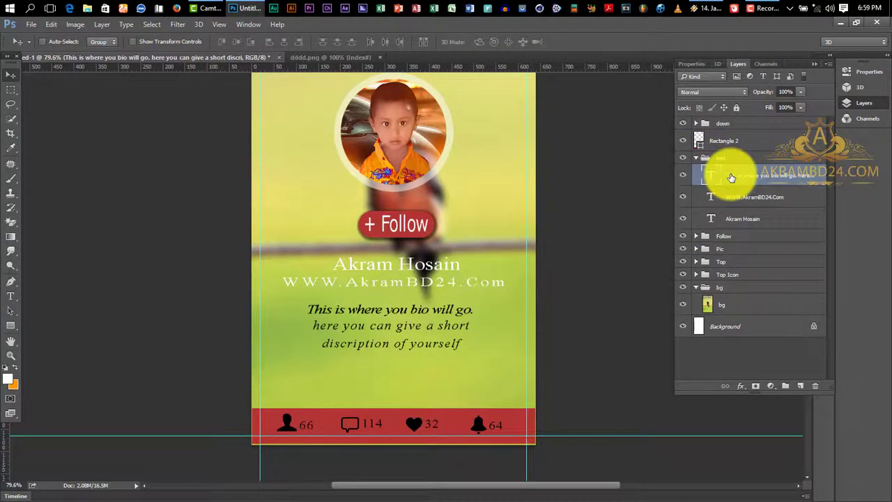
{"action": "left_click", "coordinate": [732, 197]}
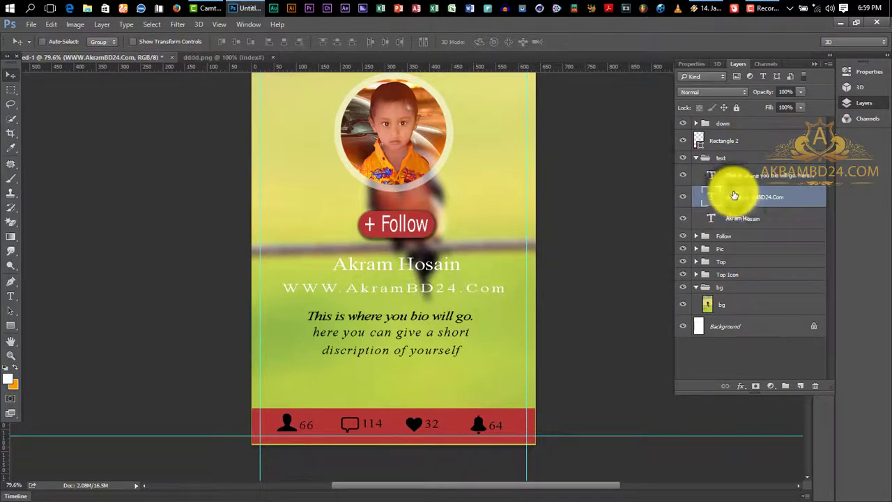
{"action": "left_click_drag", "start_coordinate": [517, 251], "coordinate": [443, 216]}
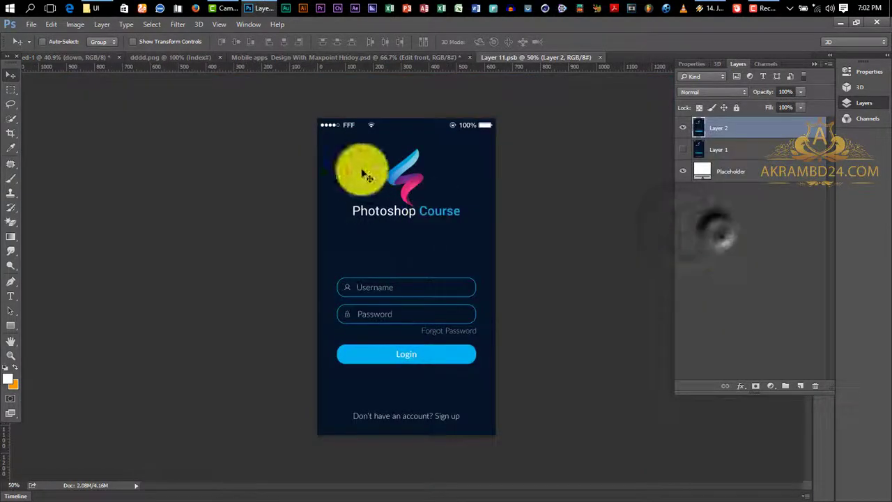
Select the entire profile screen in the untitled document and copy it merged
{"action": "left_click", "coordinate": [76, 57]}
{"action": "left_click", "coordinate": [10, 89]}
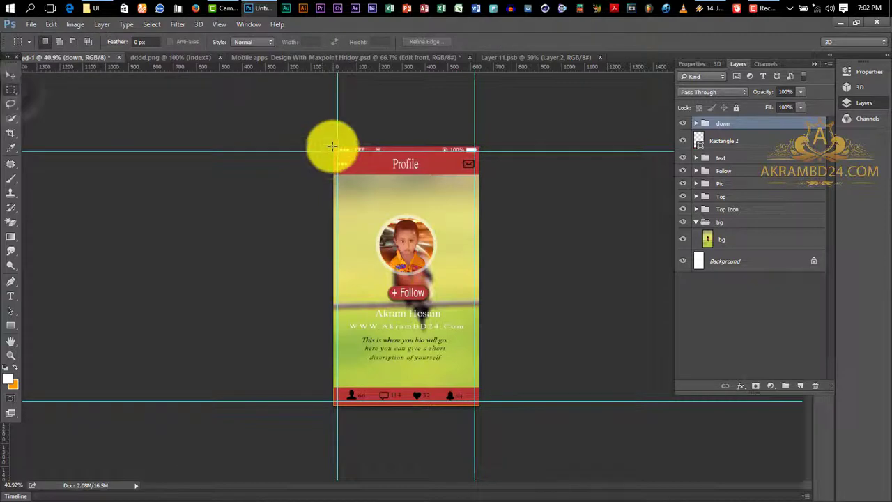
{"action": "left_click_drag", "start_coordinate": [333, 147], "coordinate": [486, 407]}
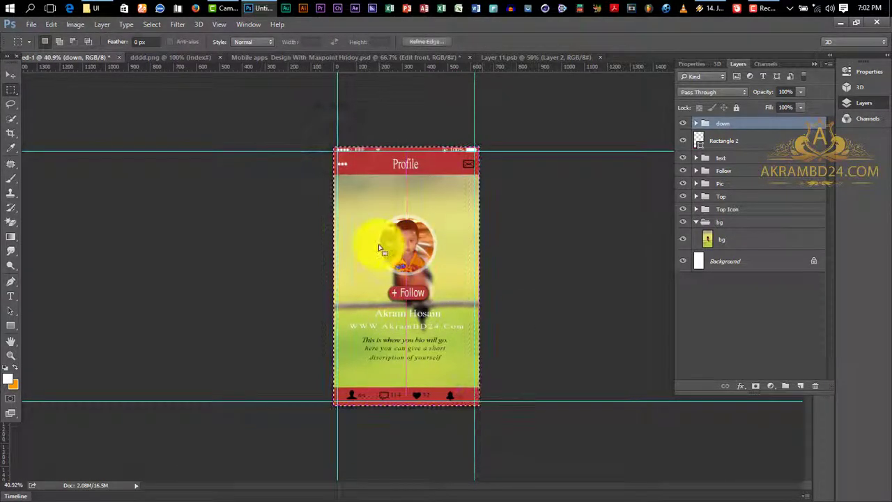
{"action": "left_click", "coordinate": [50, 26]}
{"action": "left_click", "coordinate": [117, 123]}
Paste the merged profile screen above the login design in Layer 11.psb and align it with the canvas
{"action": "left_click", "coordinate": [513, 57]}
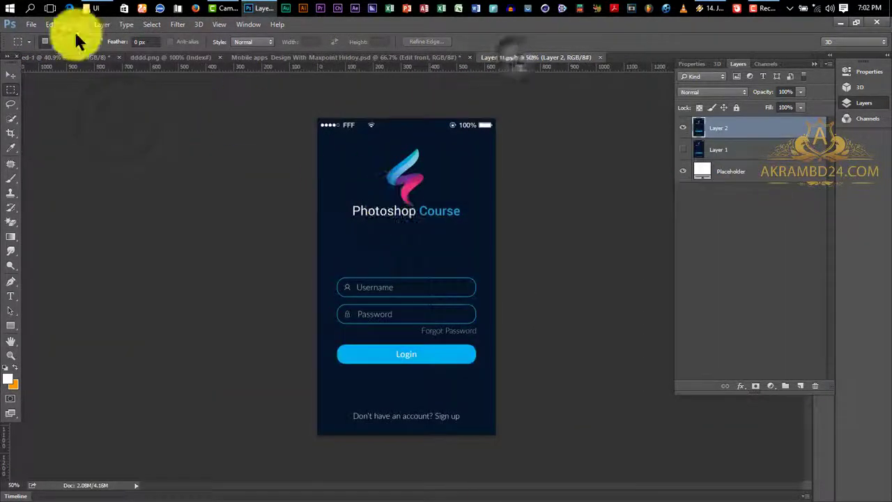
{"action": "left_click", "coordinate": [51, 24]}
{"action": "left_click", "coordinate": [102, 136]}
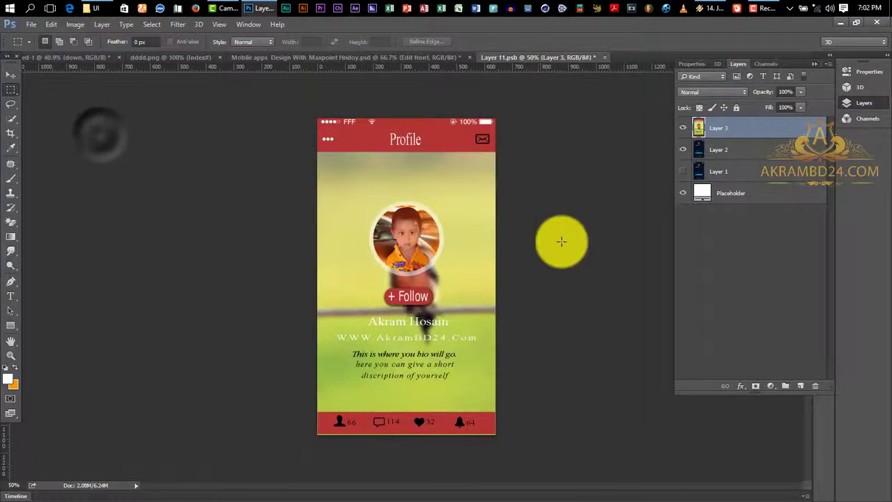
{"action": "left_click", "coordinate": [10, 75]}
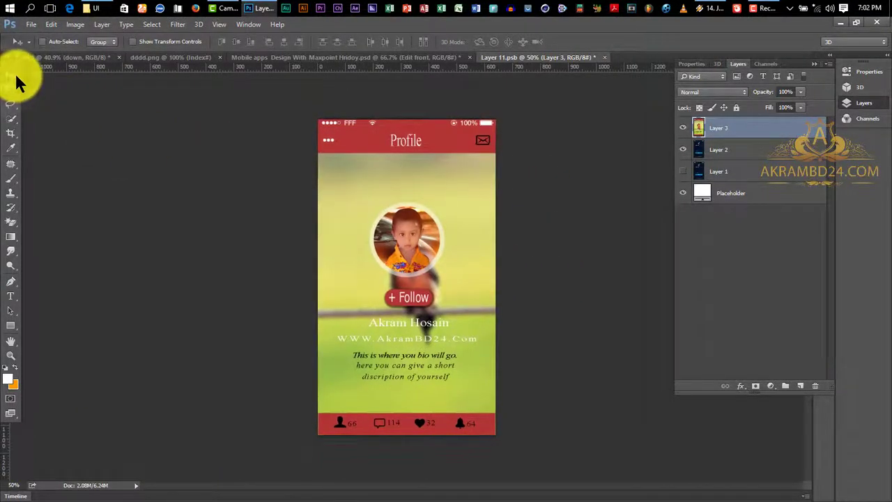
Close Layer 11.psb with its changes saved and show the updated phone mockup document with the layer list collapsed
{"action": "left_click", "coordinate": [608, 57]}
{"action": "left_click", "coordinate": [410, 207]}
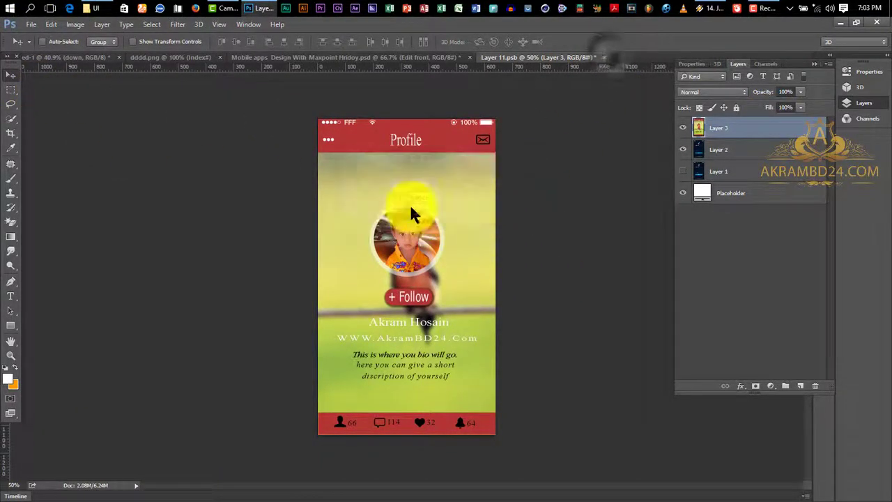
{"action": "left_click", "coordinate": [182, 58]}
{"action": "left_click", "coordinate": [394, 58]}
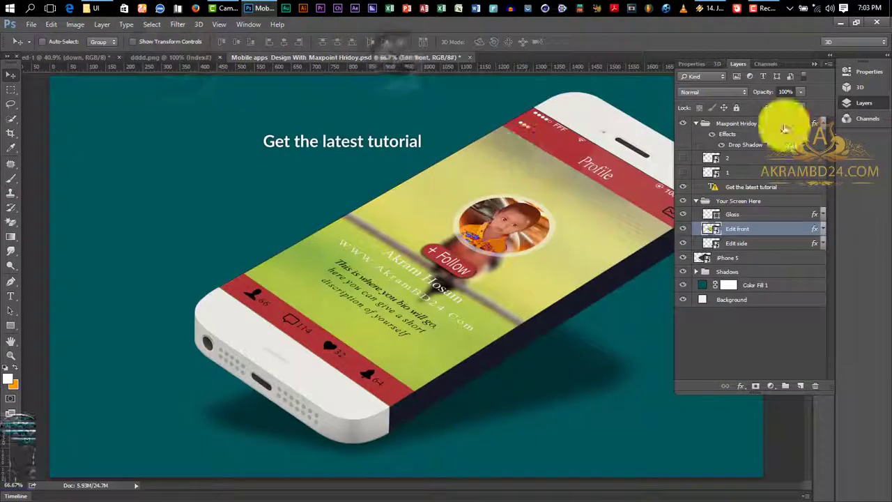
{"action": "left_click", "coordinate": [814, 64]}
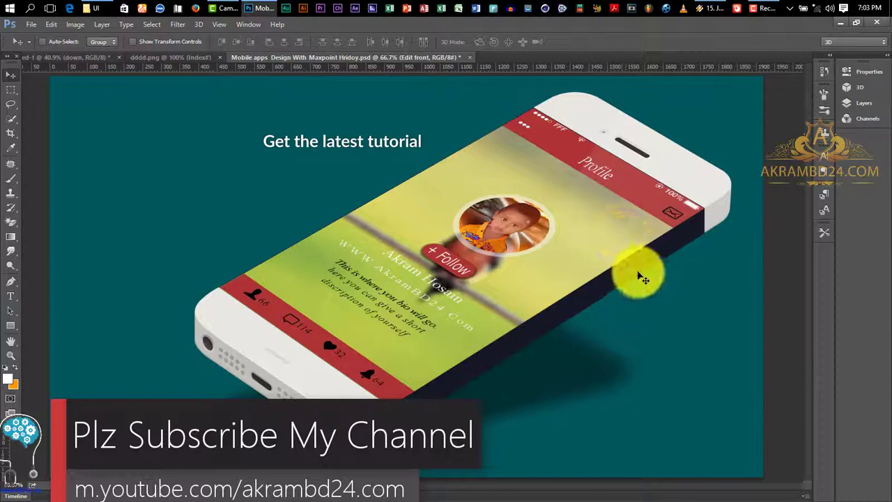
Save the phone mockup as a new Photoshop PSD file named "Ui Desing" in the UI folder, keeping its layers
{"action": "left_click", "coordinate": [30, 24]}
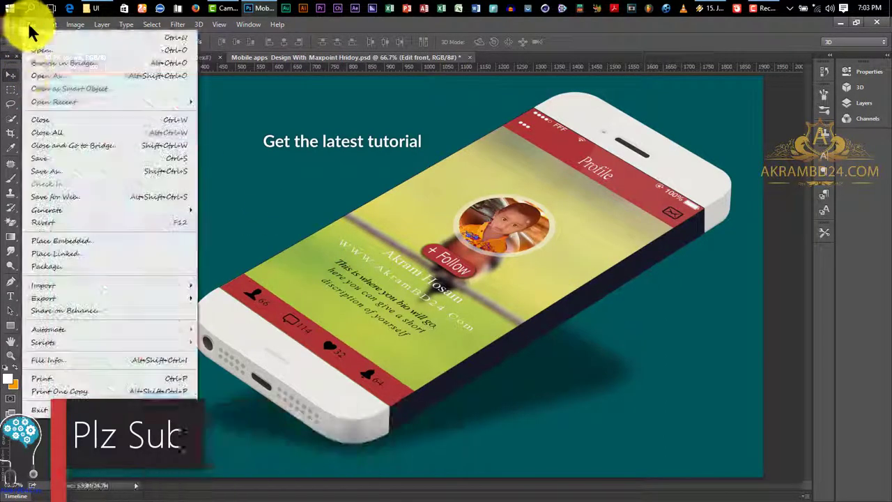
{"action": "left_click", "coordinate": [51, 170]}
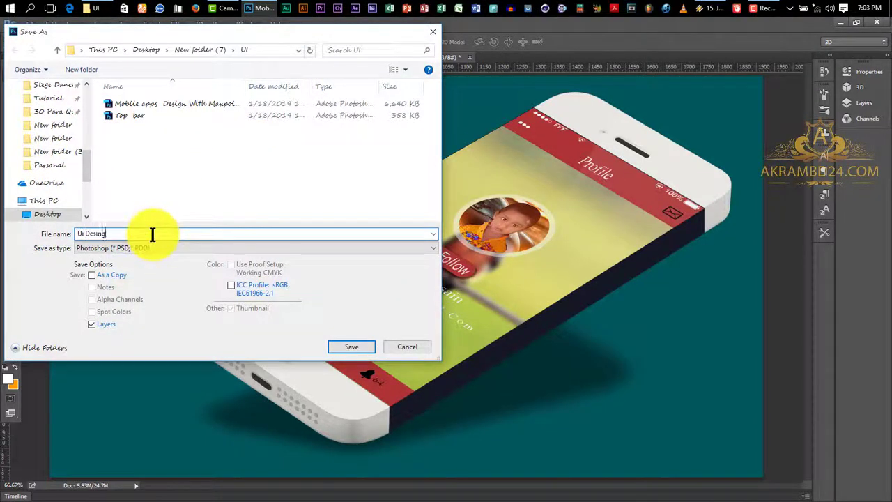
{"action": "left_click", "coordinate": [359, 347]}
{"action": "left_click", "coordinate": [568, 143]}
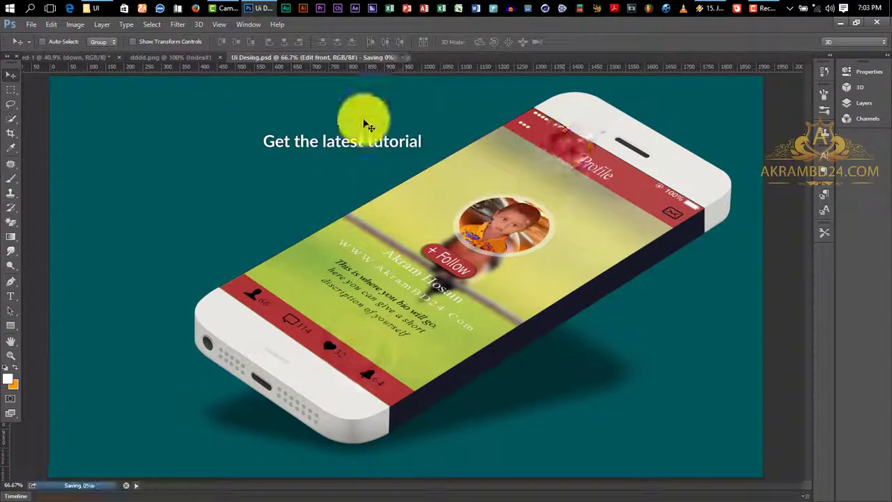